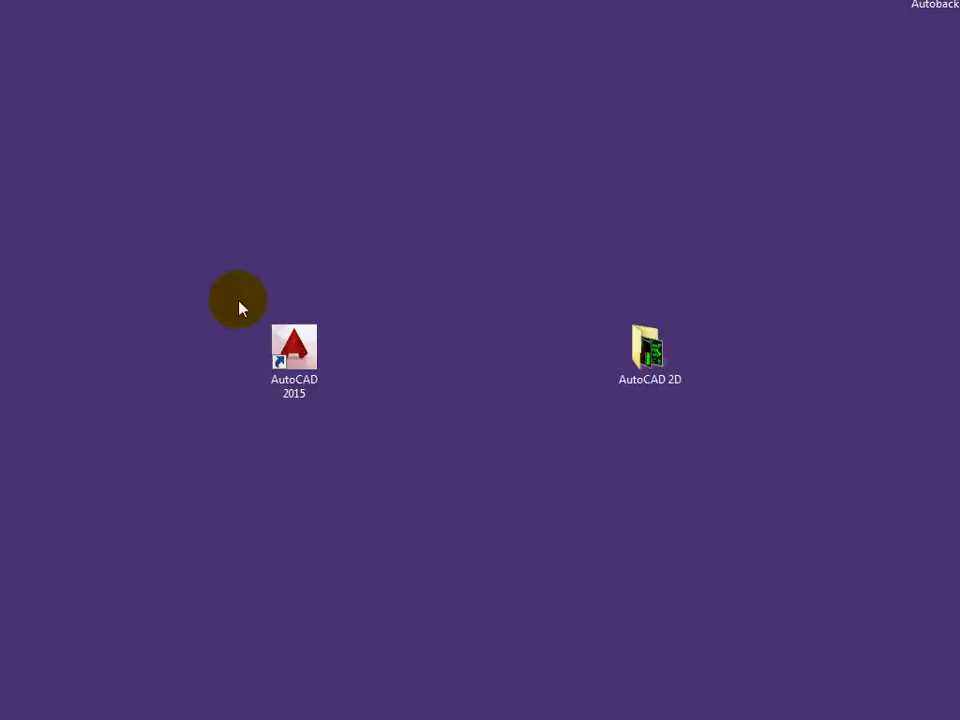
- Launch AutoCAD 2015 from its desktop shortcut
{"action": "double_click", "coordinate": [328, 332]}
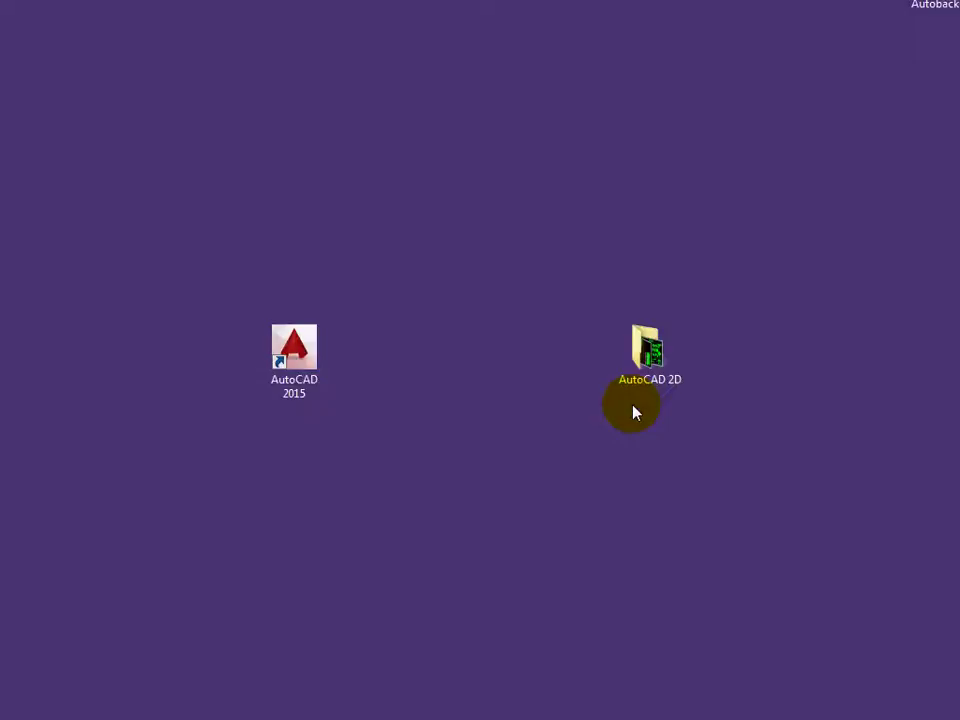
{"action": "left_click", "coordinate": [307, 352]}
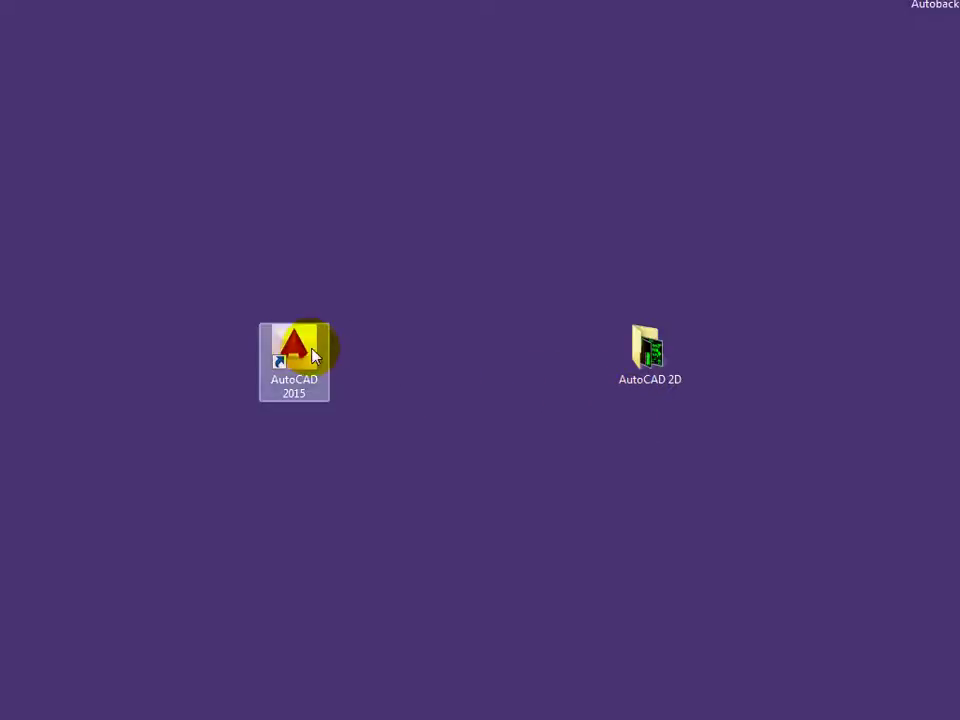
{"action": "double_click", "coordinate": [304, 346]}
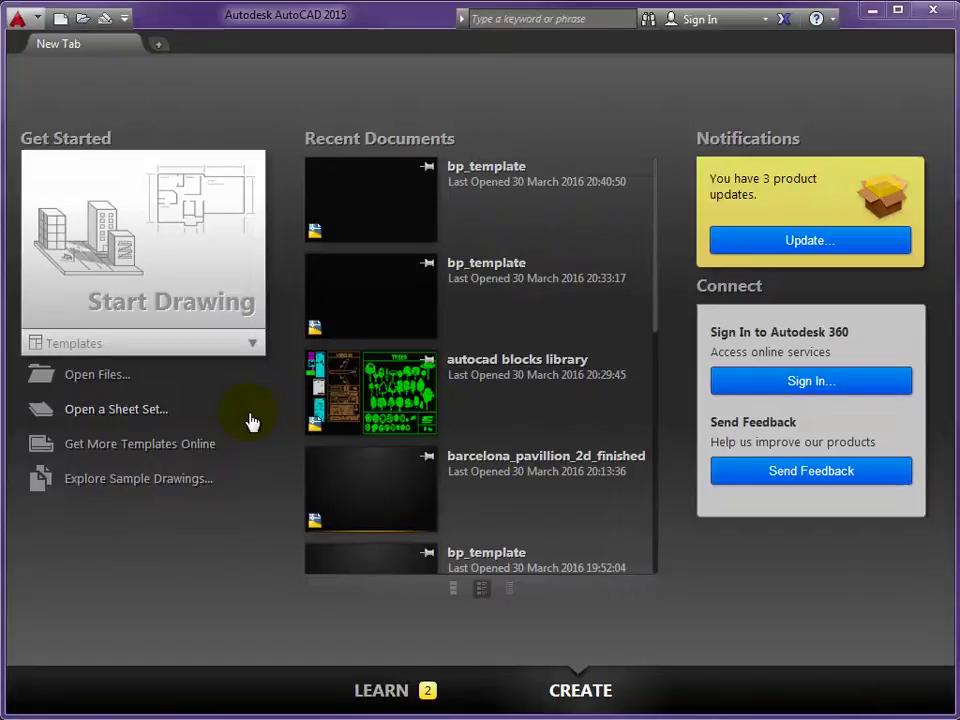
- Open bp_template.dwg from the AutoCAD 2D folder
{"action": "left_click", "coordinate": [88, 376]}
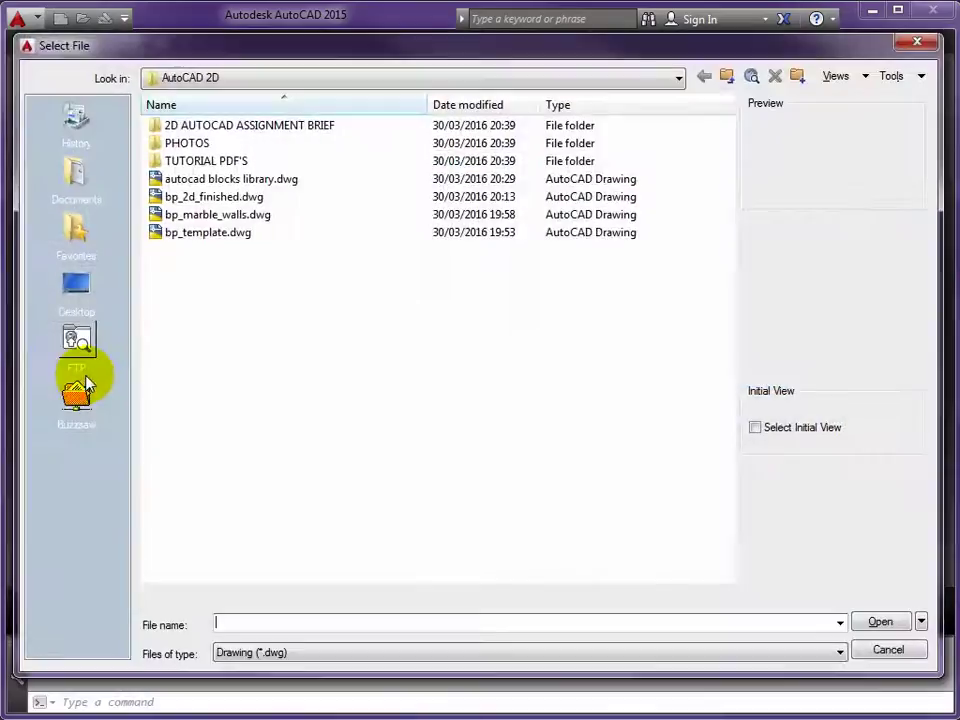
{"action": "mouse_move", "coordinate": [177, 245]}
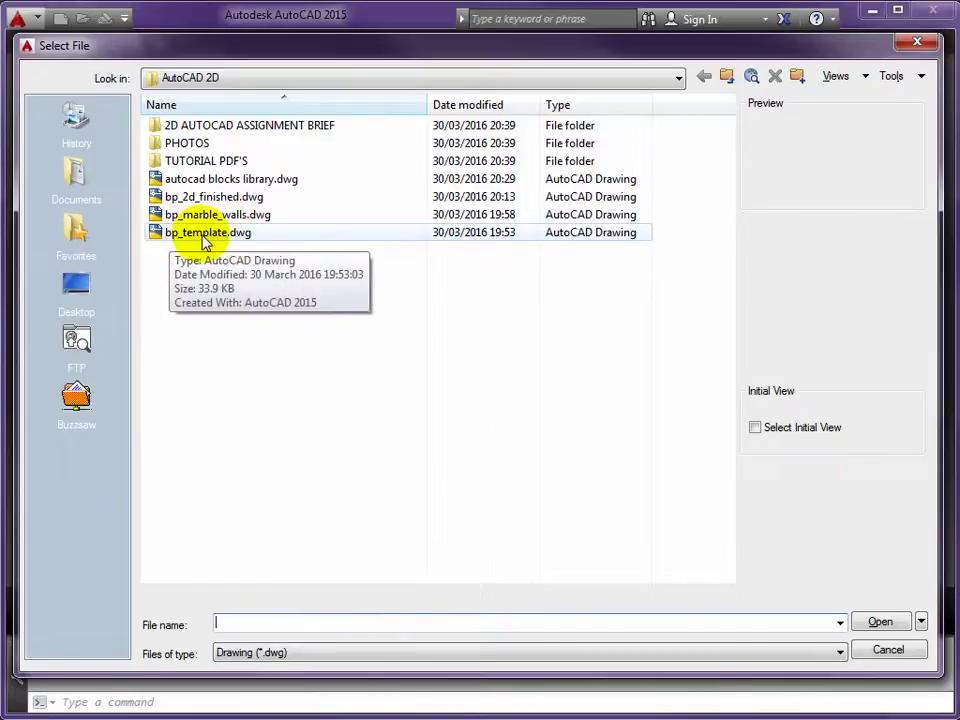
{"action": "left_click", "coordinate": [203, 243]}
{"action": "left_click", "coordinate": [880, 623]}
{"action": "left_click", "coordinate": [880, 623]}
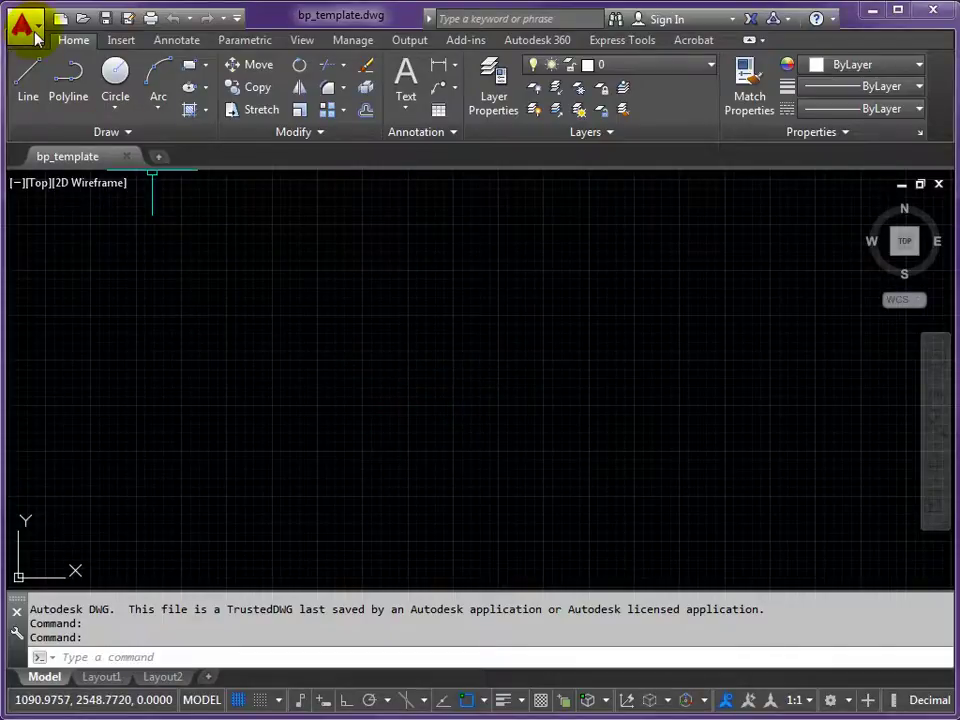
- Save As the drawing under the name bp_2d_exercise.dwg
{"action": "left_click", "coordinate": [27, 34]}
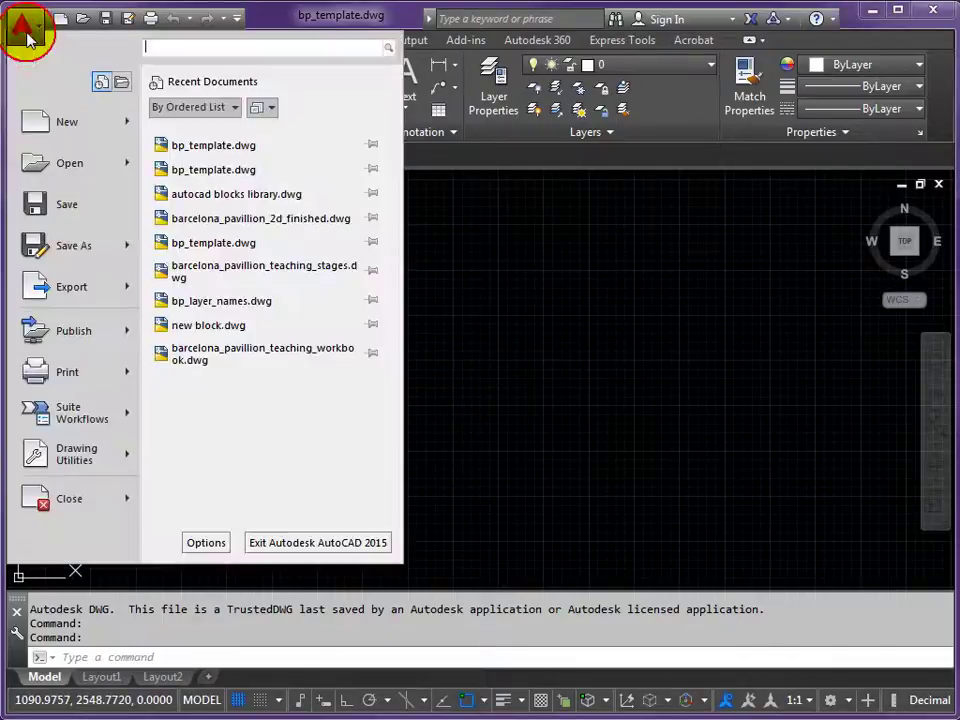
{"action": "left_click", "coordinate": [74, 248]}
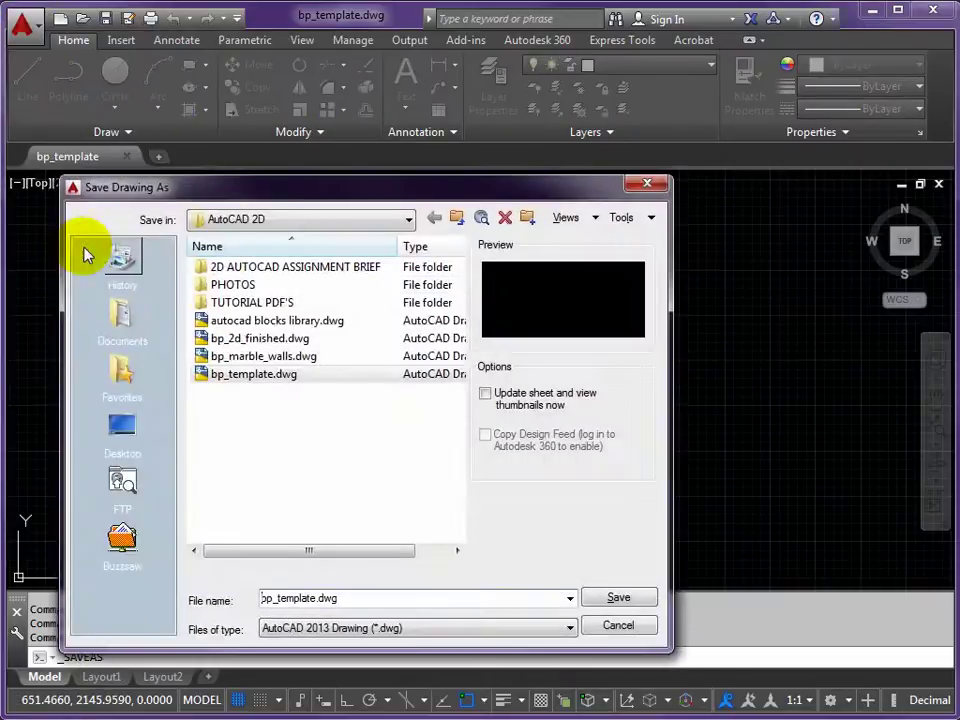
{"action": "left_click", "coordinate": [317, 597]}
{"action": "key", "text": "BackSpace"}
{"action": "key", "text": "BackSpace"}
{"action": "key", "text": "BackSpace"}
{"action": "key", "text": "BackSpace"}
{"action": "key", "text": "BackSpace"}
{"action": "key", "text": "BackSpace"}
{"action": "key", "text": "BackSpace"}
{"action": "key", "text": "BackSpace"}
{"action": "key", "text": "BackSpace"}
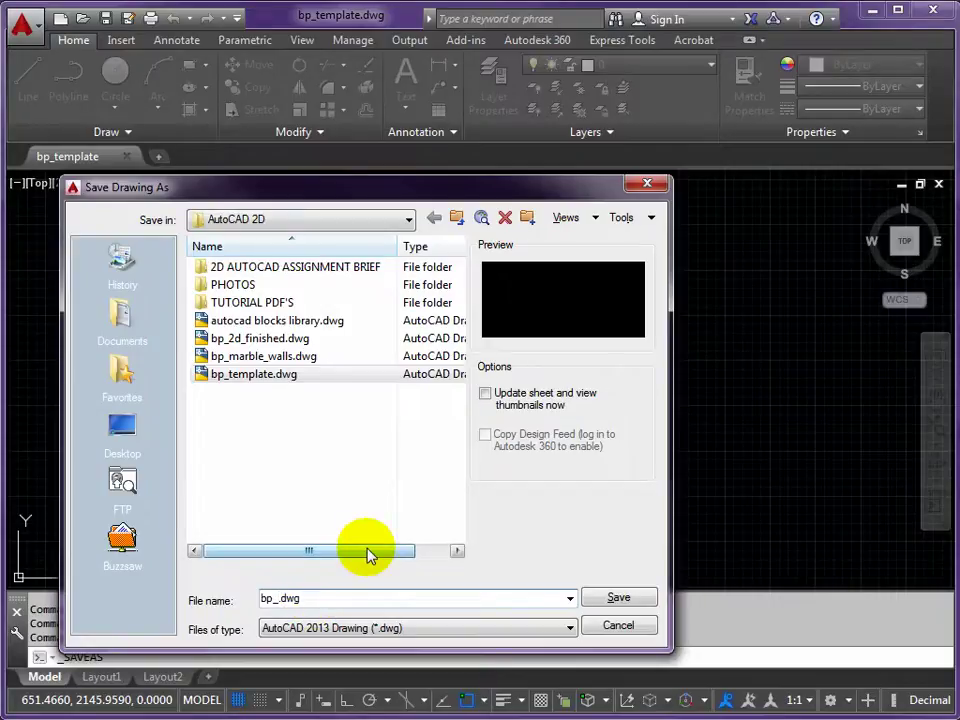
{"action": "type", "text": "2d_exercise"}
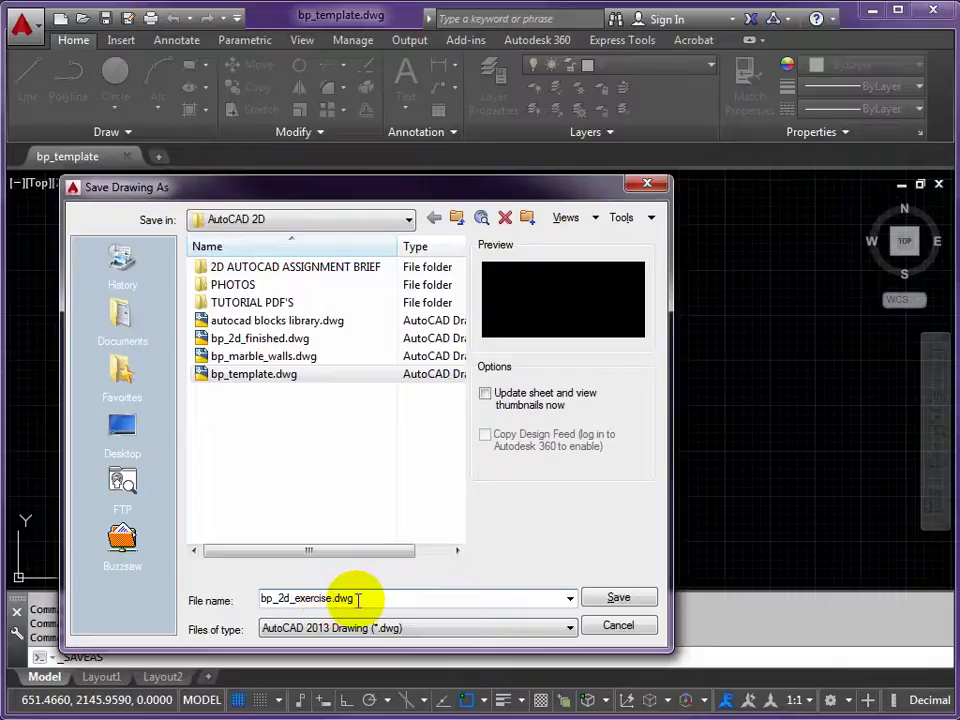
{"action": "left_click", "coordinate": [619, 599]}
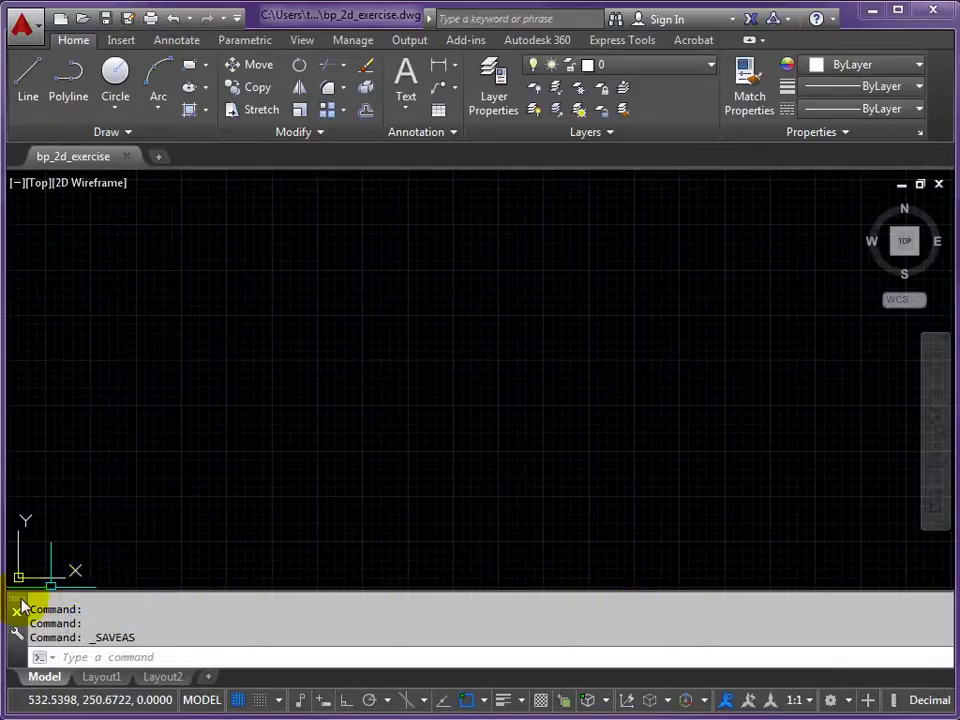
- Float the command line over the canvas, leaving the workspace setting unchanged
{"action": "left_click", "coordinate": [17, 609]}
{"action": "left_click_drag", "start_coordinate": [20, 605], "coordinate": [218, 636]}
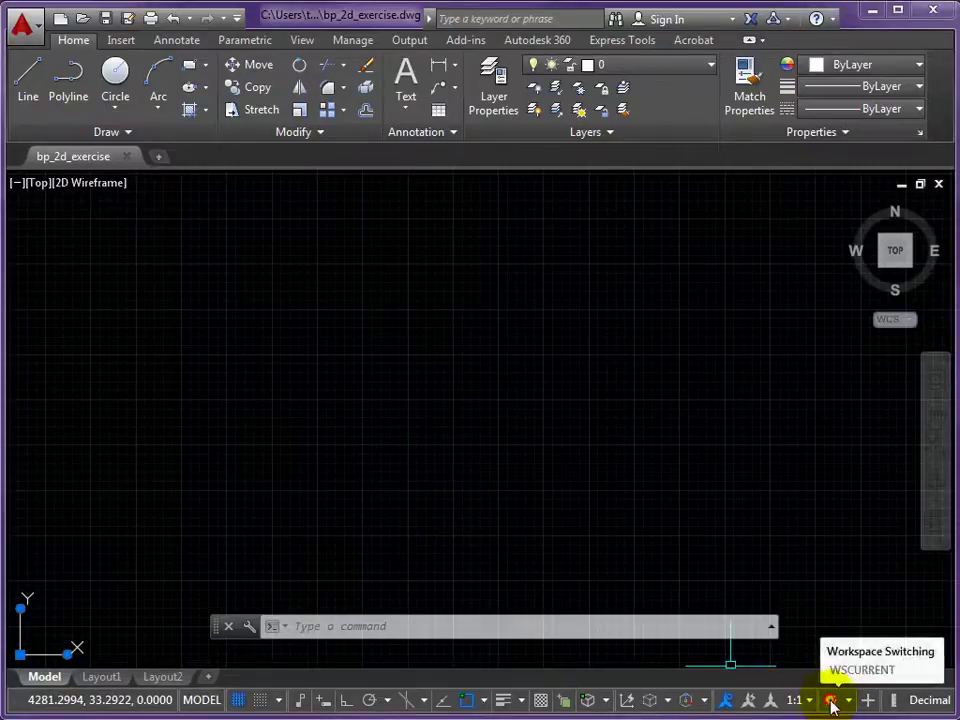
{"action": "left_click", "coordinate": [832, 702]}
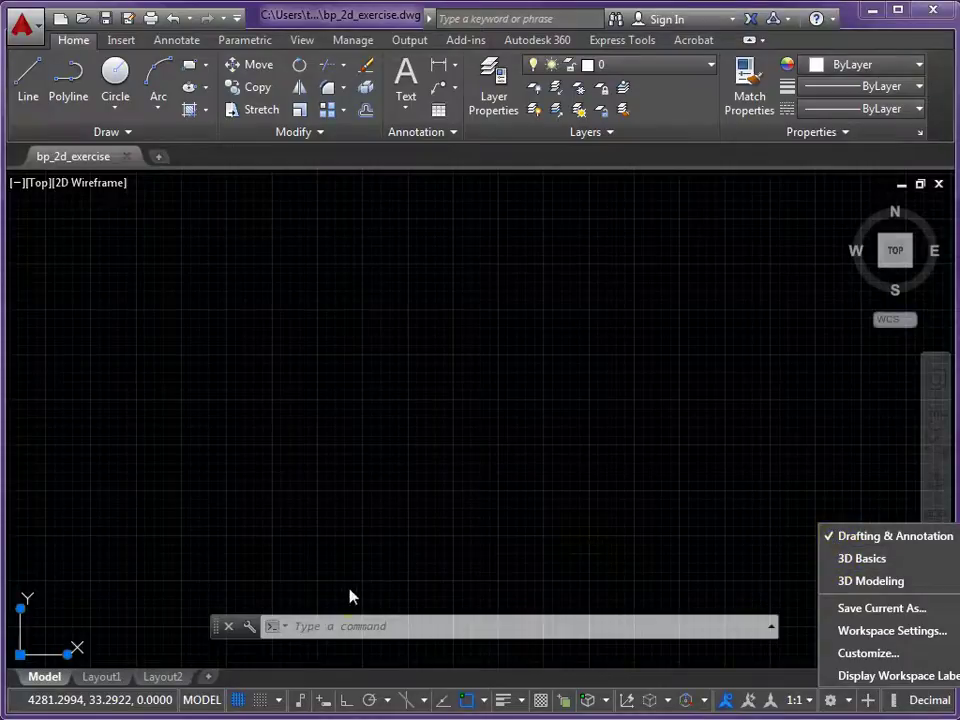
{"action": "left_click", "coordinate": [226, 596]}
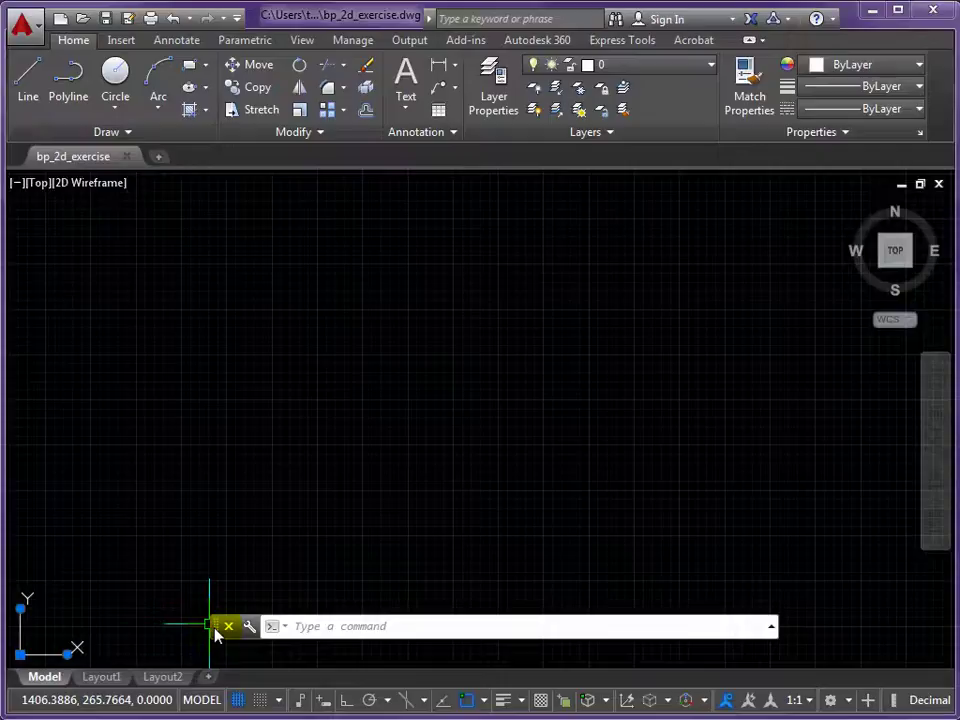
- Dock the floating command line above the Model/Layout tabs and adjust its height
{"action": "left_click_drag", "start_coordinate": [216, 634], "coordinate": [231, 602]}
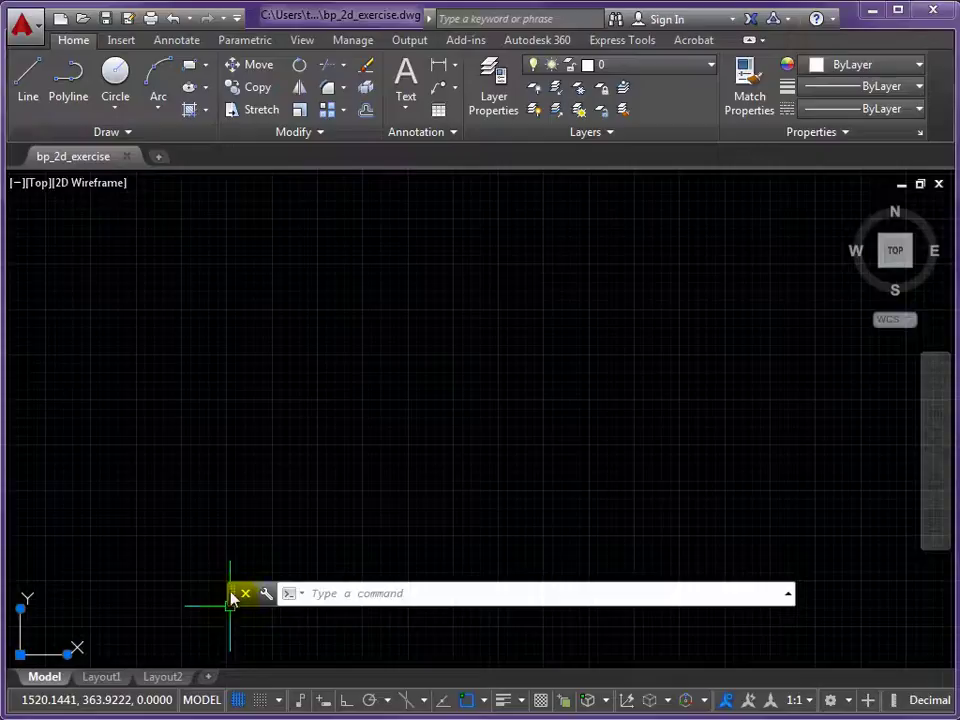
{"action": "left_click_drag", "start_coordinate": [233, 598], "coordinate": [251, 671]}
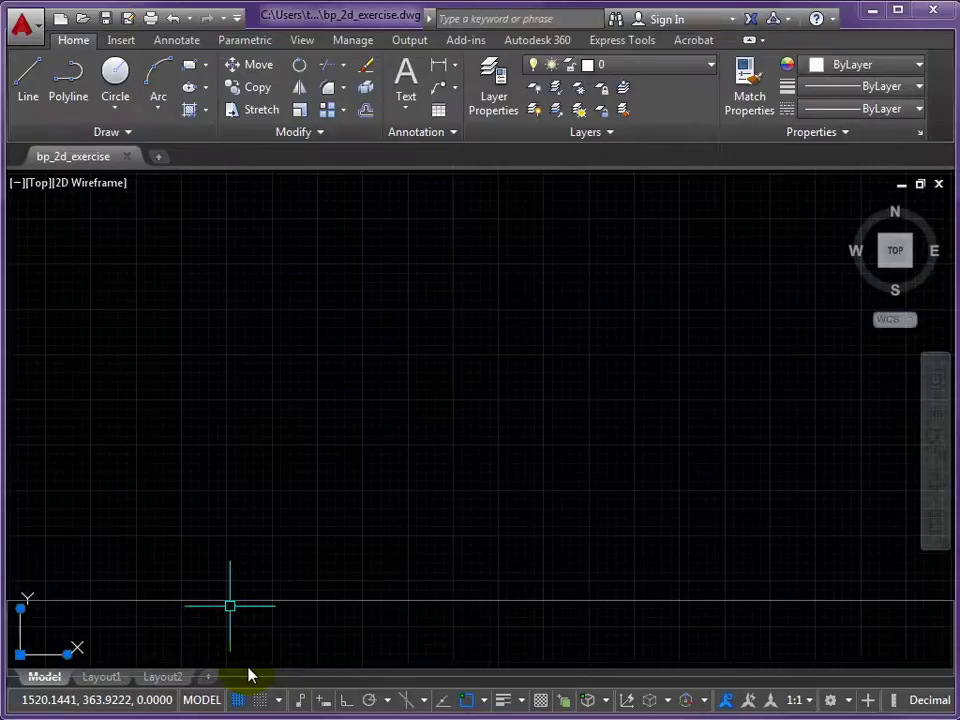
{"action": "left_click_drag", "start_coordinate": [249, 676], "coordinate": [246, 660]}
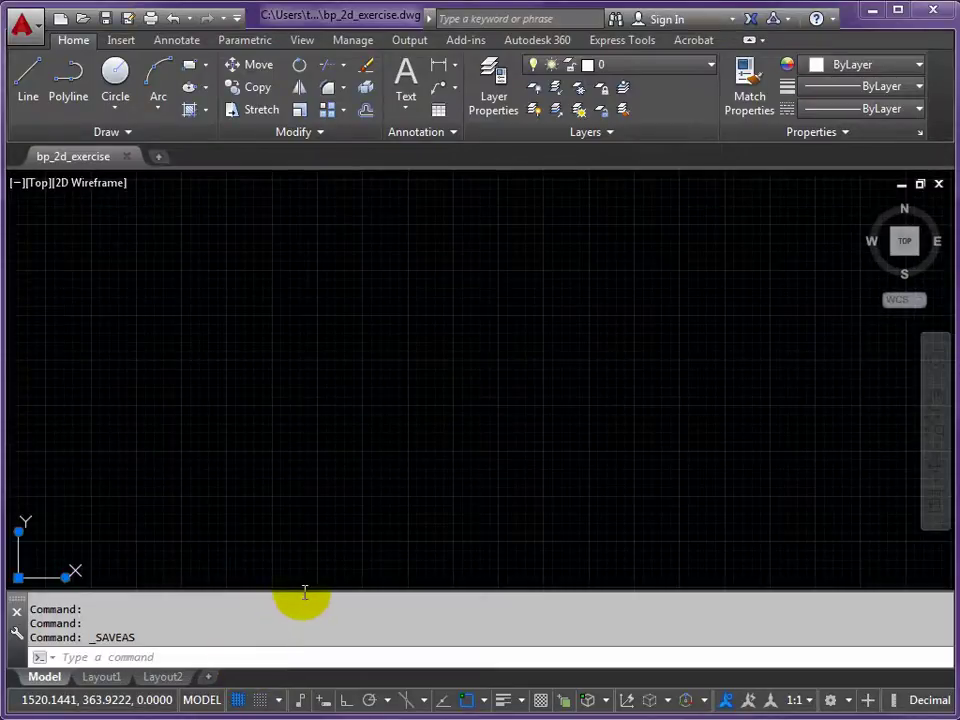
{"action": "mouse_move", "coordinate": [304, 590]}
{"action": "left_mouse_down"}
{"action": "mouse_move", "coordinate": [304, 627]}
{"action": "mouse_move", "coordinate": [309, 581]}
{"action": "mouse_move", "coordinate": [306, 599]}
{"action": "left_mouse_up"}
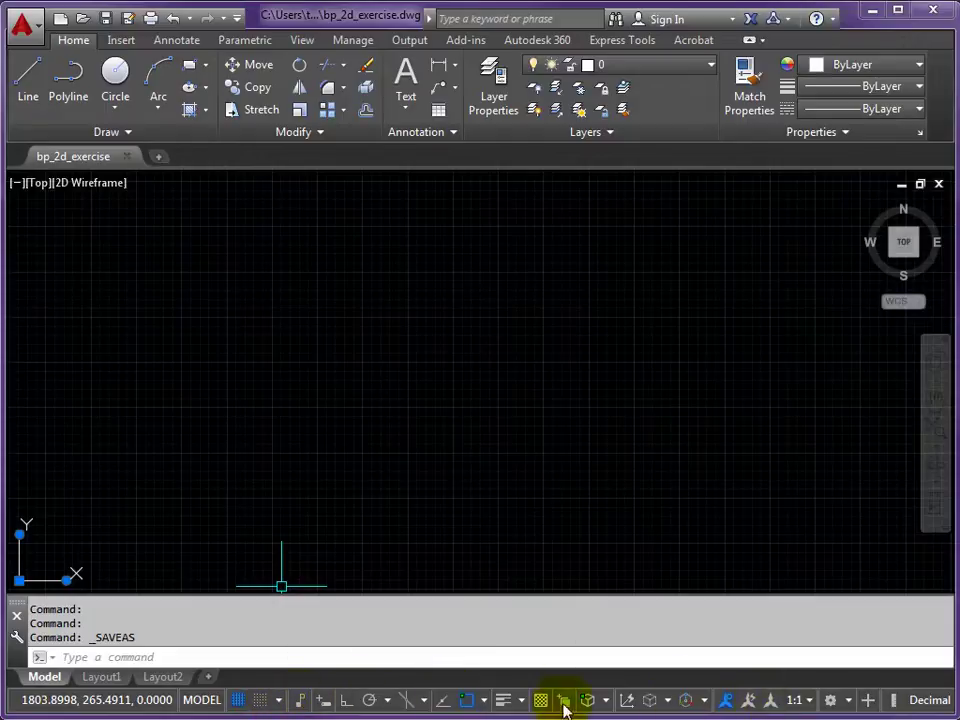
- Switch the drawing grid off and cancel any active command
{"action": "left_click", "coordinate": [240, 703]}
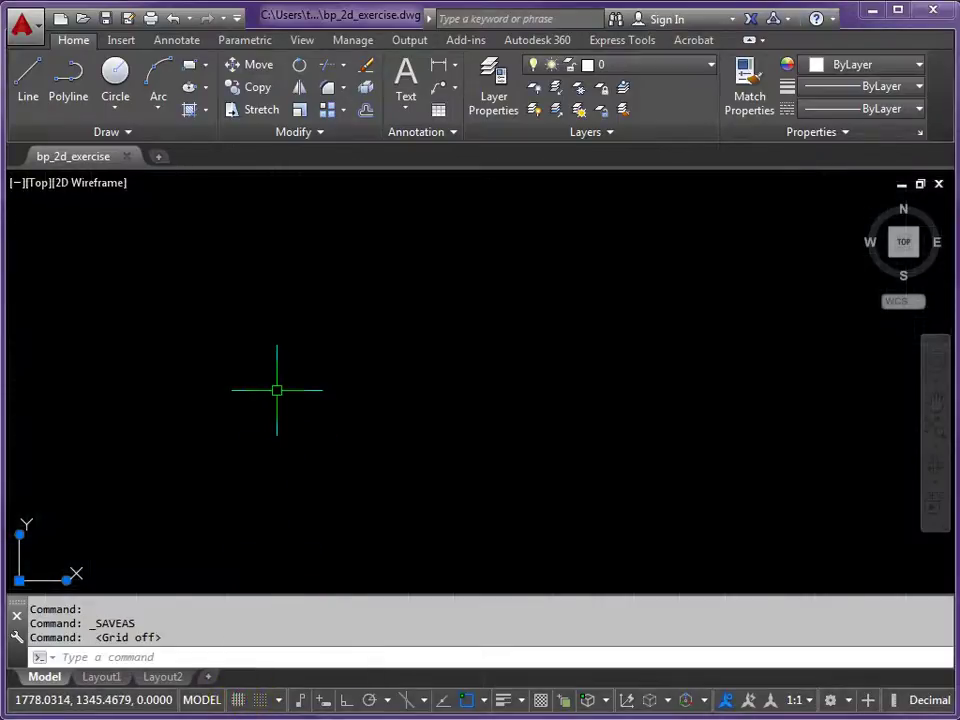
{"action": "key", "text": "Escape"}
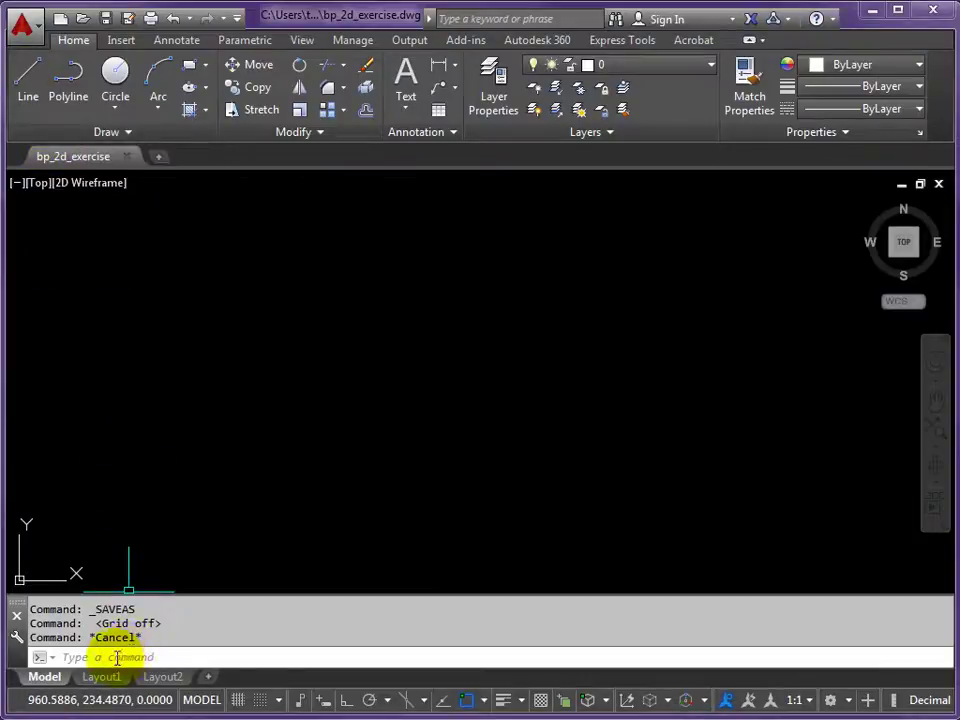
- Start the LINE command from the command line
{"action": "left_click", "coordinate": [117, 658]}
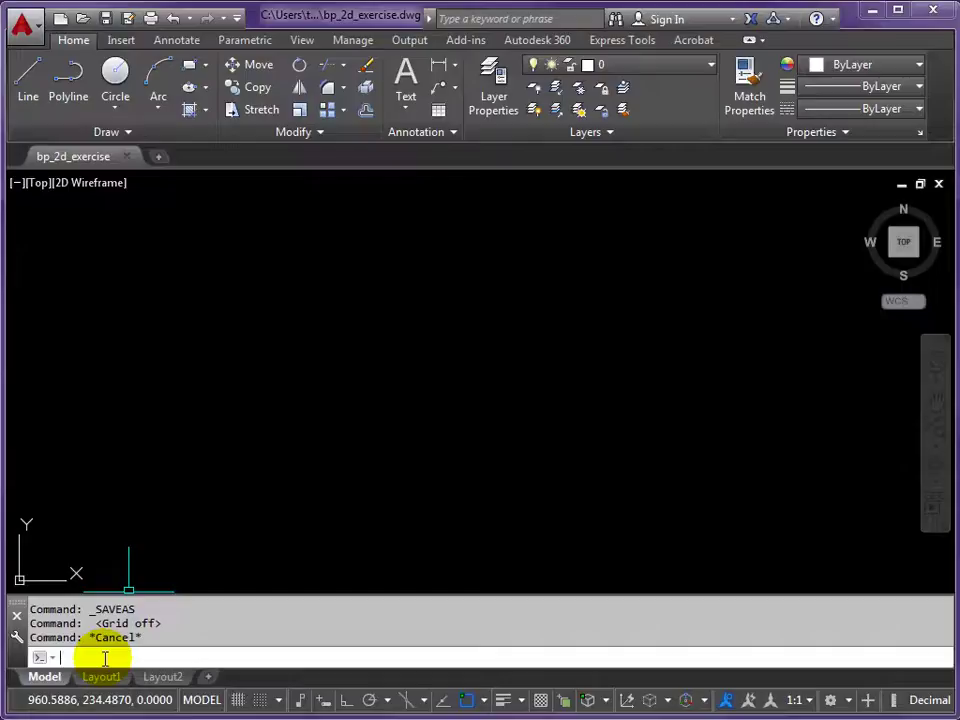
{"action": "type", "text": "1"}
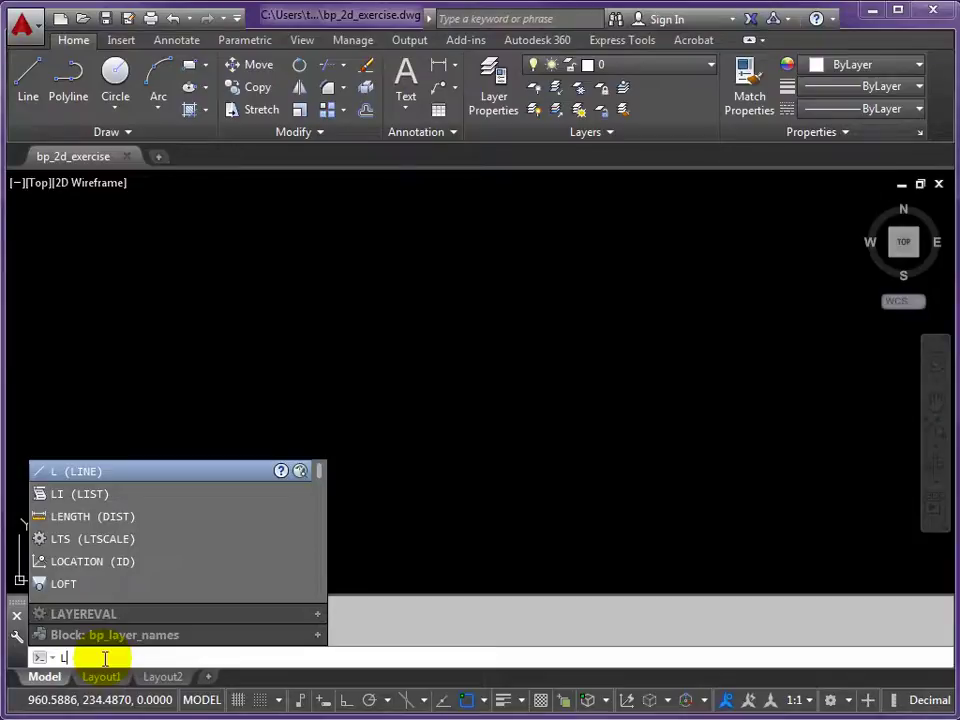
{"action": "key", "text": "Return"}
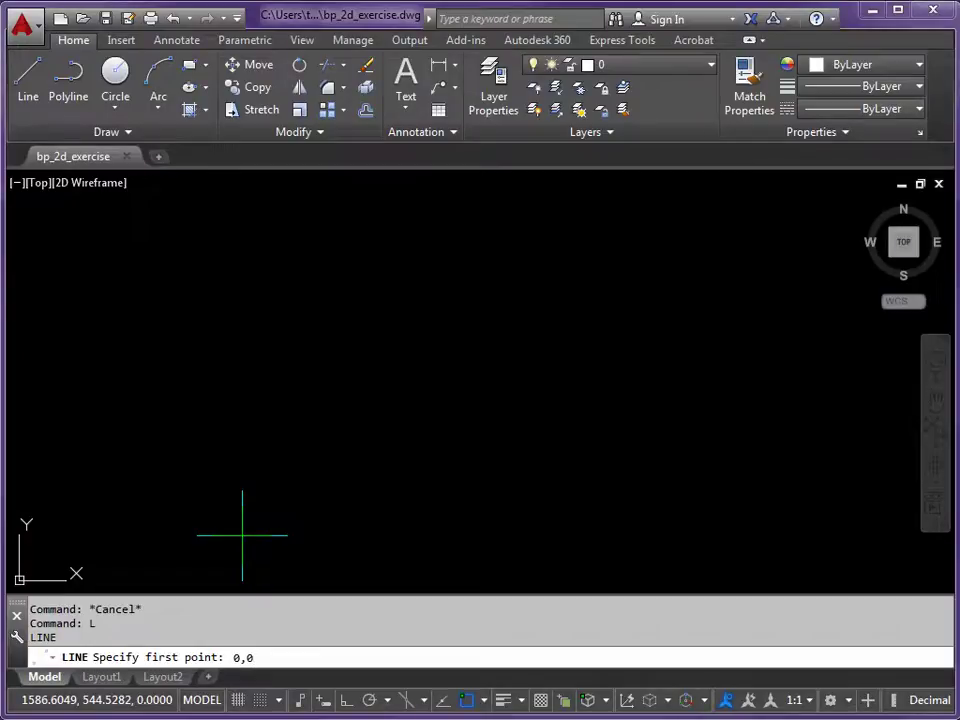
{"action": "key", "text": "Return"}
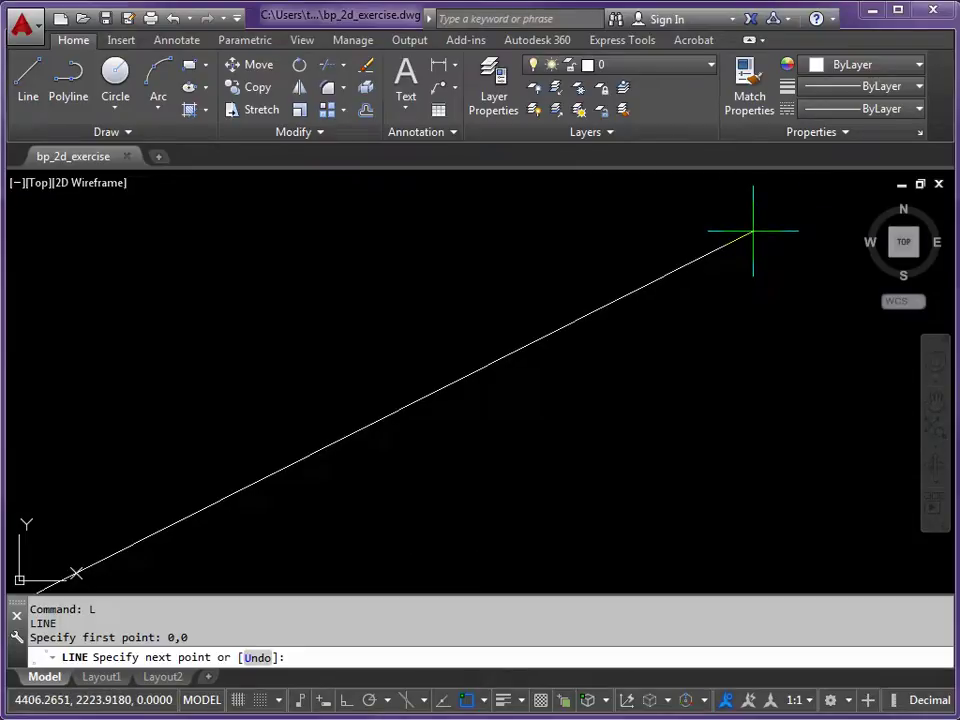
{"action": "type", "text": "@"}
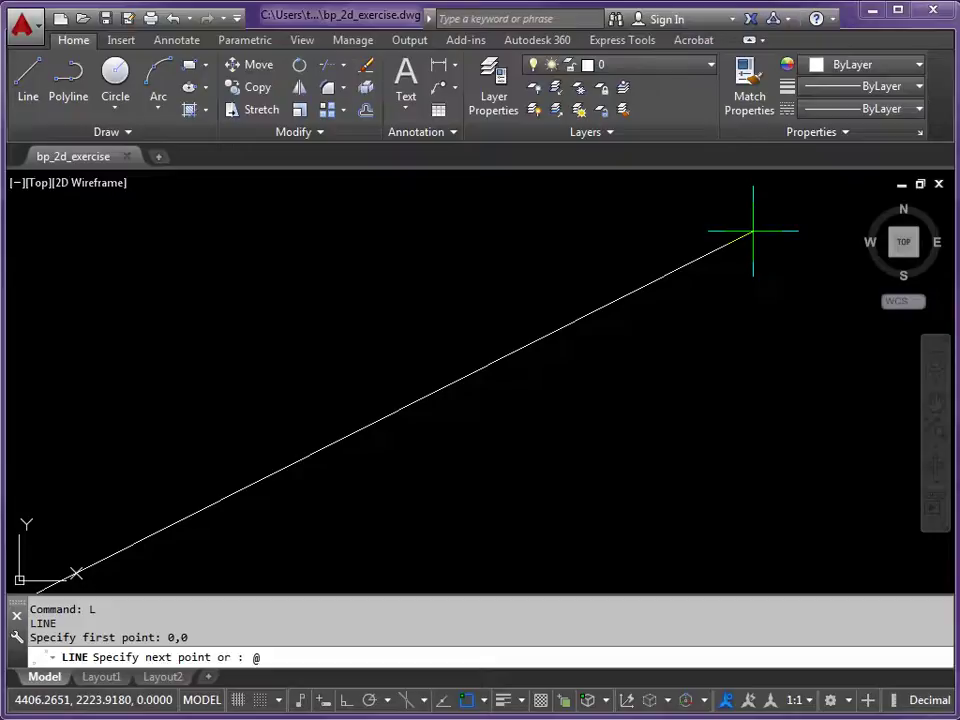
{"action": "type", "text": "48700"}
{"action": "type", "text": "1800"}
{"action": "key", "text": "Return"}
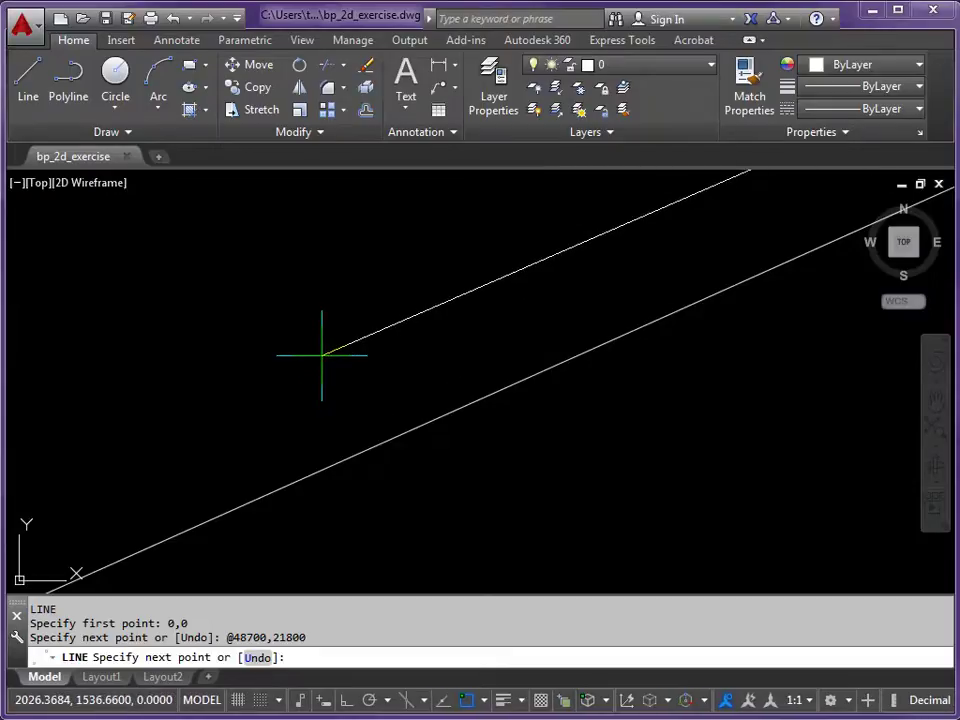
{"action": "key", "text": "Return"}
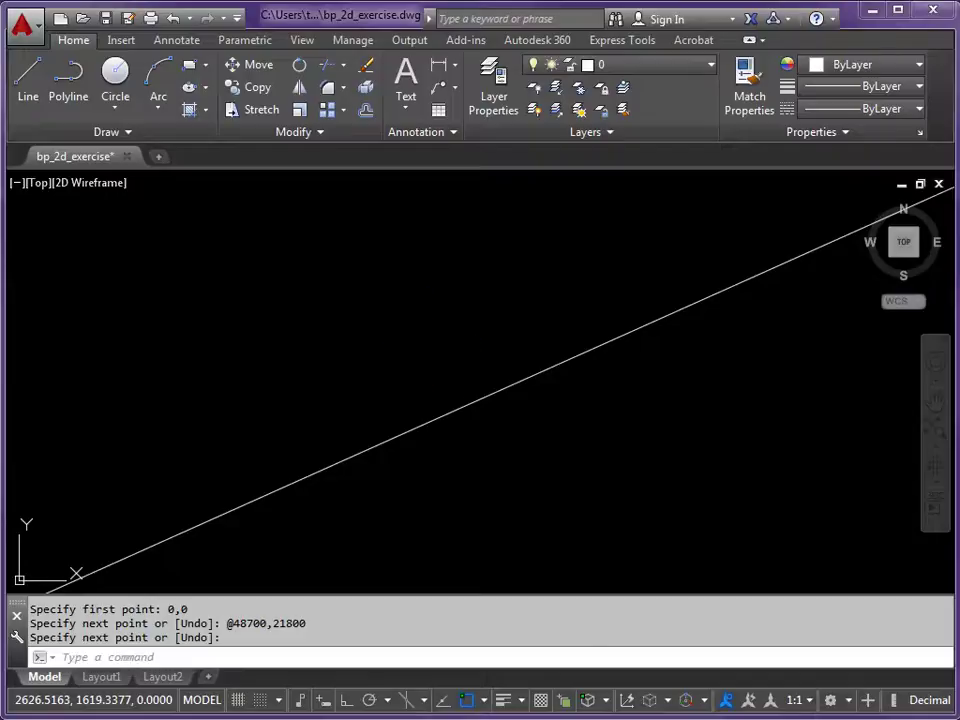
- Zoom to the stray diagonal line and delete it
{"action": "middle_click", "coordinate": [430, 340]}
{"action": "middle_click", "coordinate": [430, 340]}
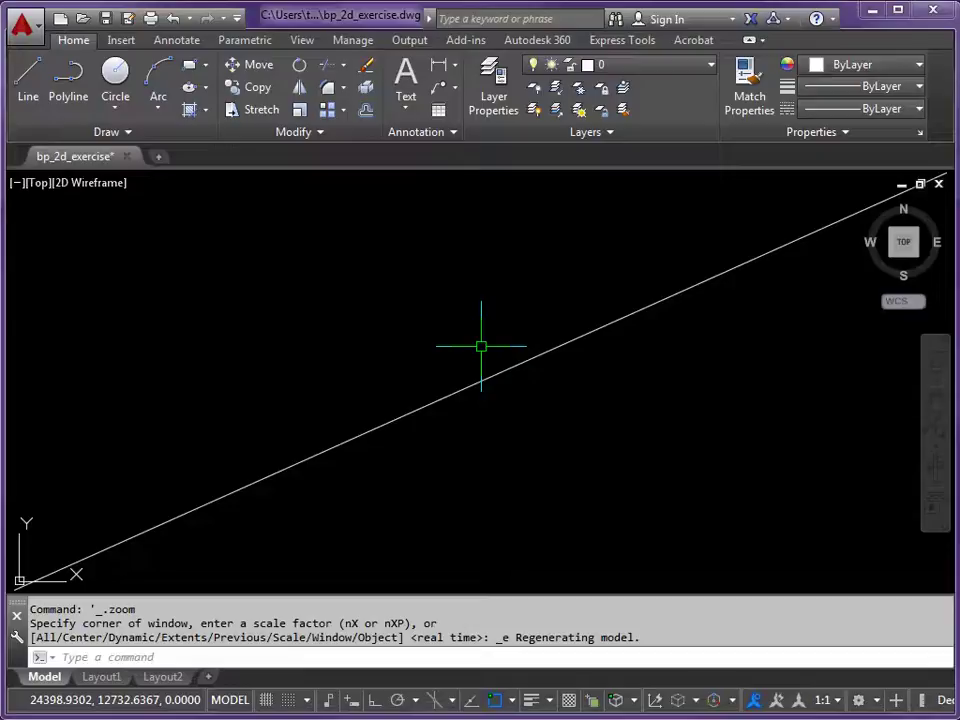
{"action": "scroll", "coordinate": [481, 346], "scroll_direction": "down", "scroll_amount": 2}
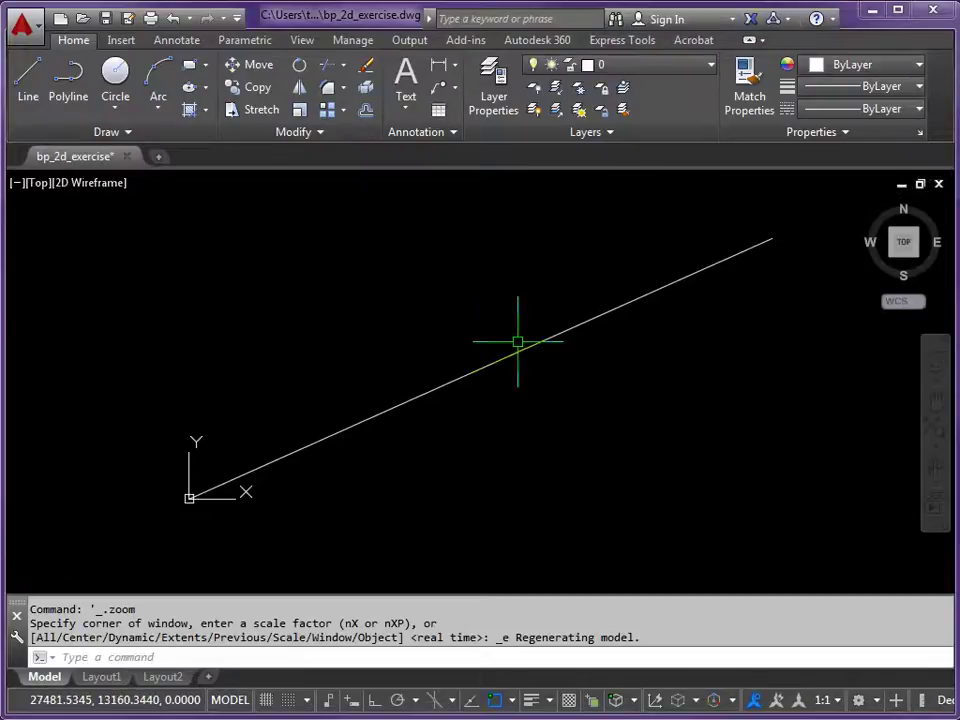
{"action": "mouse_move", "coordinate": [517, 342]}
{"action": "middle_mouse_down"}
{"action": "mouse_move", "coordinate": [500, 362]}
{"action": "mouse_move", "coordinate": [504, 347]}
{"action": "mouse_move", "coordinate": [497, 362]}
{"action": "mouse_move", "coordinate": [470, 360]}
{"action": "mouse_move", "coordinate": [433, 396]}
{"action": "mouse_move", "coordinate": [553, 336]}
{"action": "mouse_move", "coordinate": [549, 354]}
{"action": "mouse_move", "coordinate": [495, 353]}
{"action": "mouse_move", "coordinate": [525, 339]}
{"action": "mouse_move", "coordinate": [521, 347]}
{"action": "middle_mouse_up"}
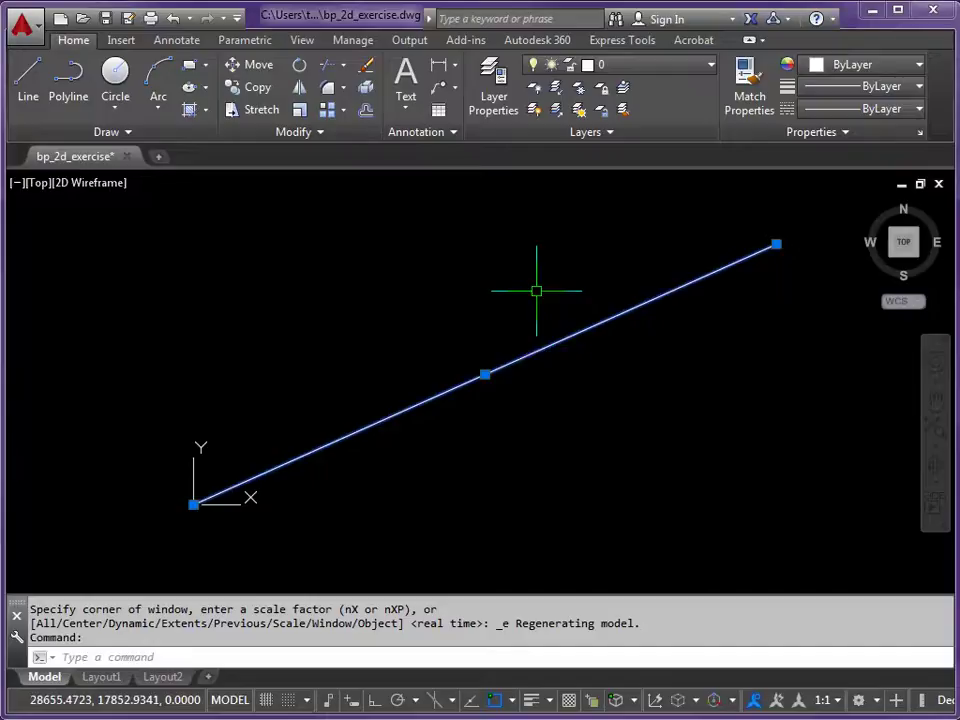
{"action": "key", "text": "Delete"}
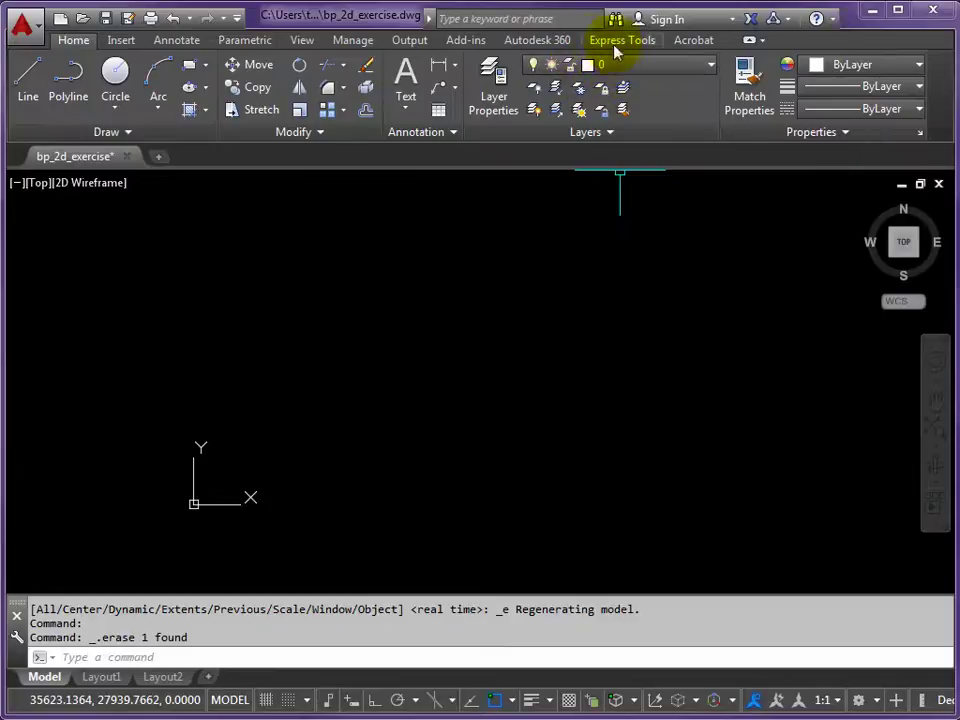
- Set 2d_plinth as the current layer from the Layers panel dropdown
{"action": "left_click", "coordinate": [712, 67]}
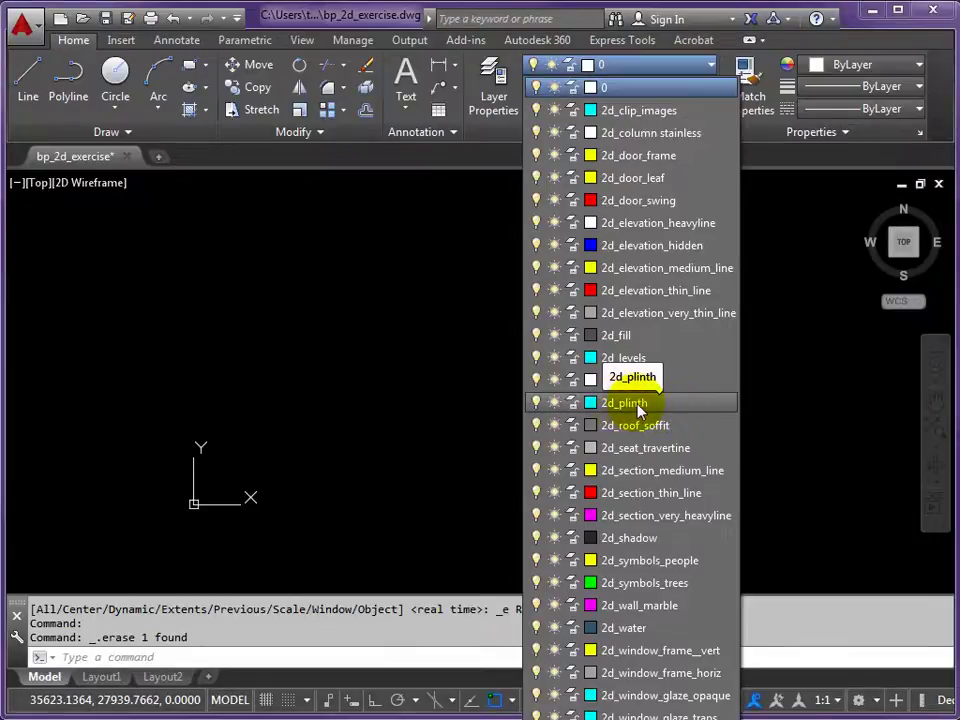
{"action": "left_click", "coordinate": [638, 405]}
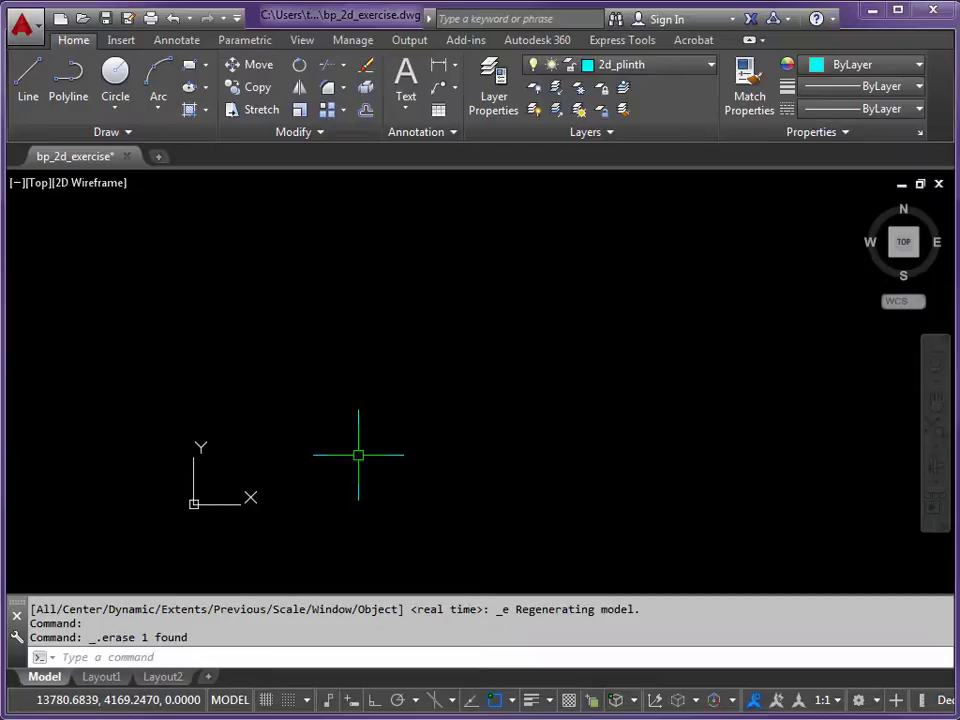
{"action": "left_click", "coordinate": [228, 655]}
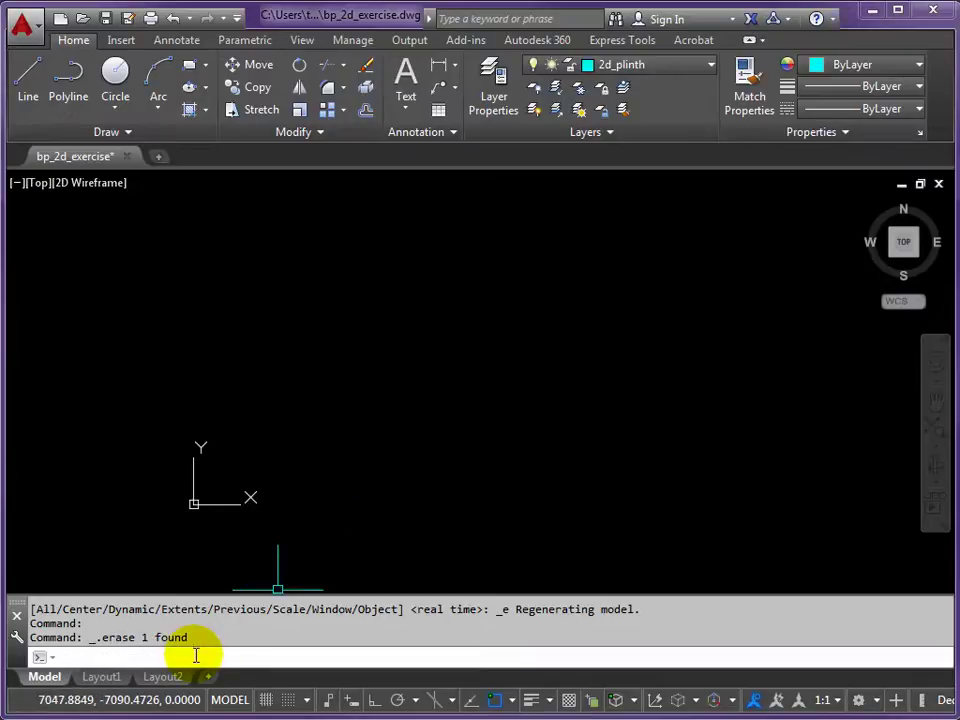
{"action": "type", "text": "L"}
{"action": "key", "text": "Return"}
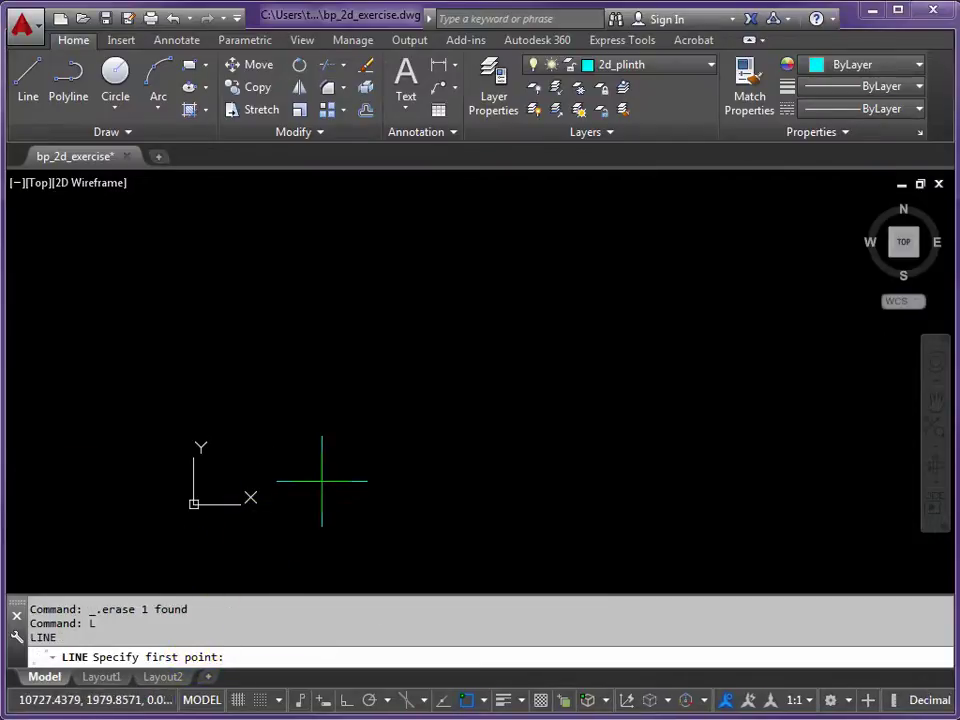
{"action": "type", "text": "0,0"}
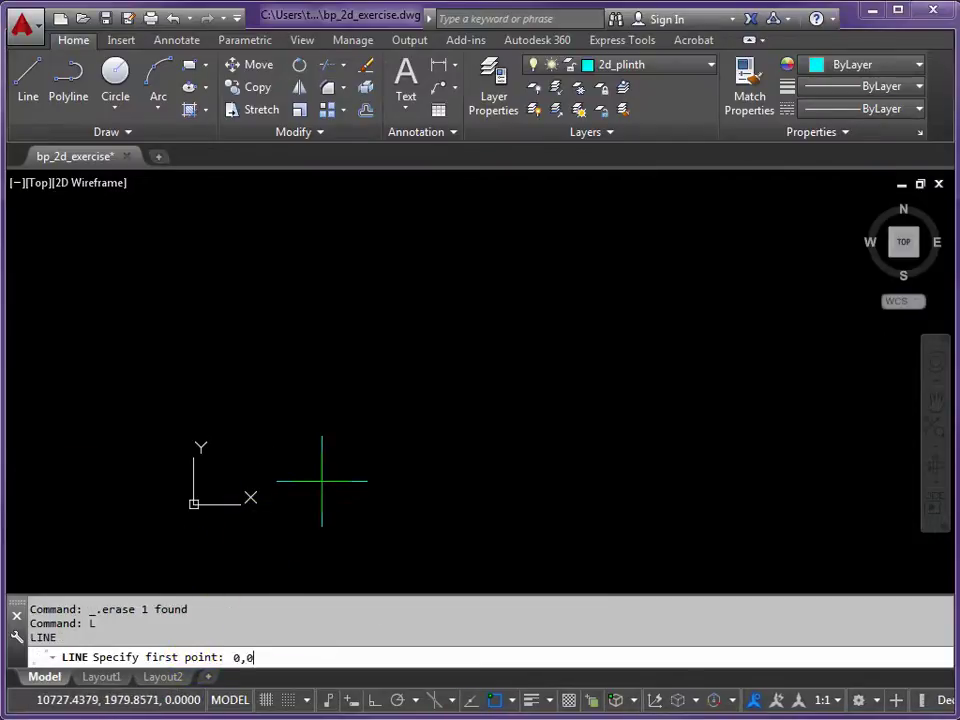
{"action": "key", "text": "Return"}
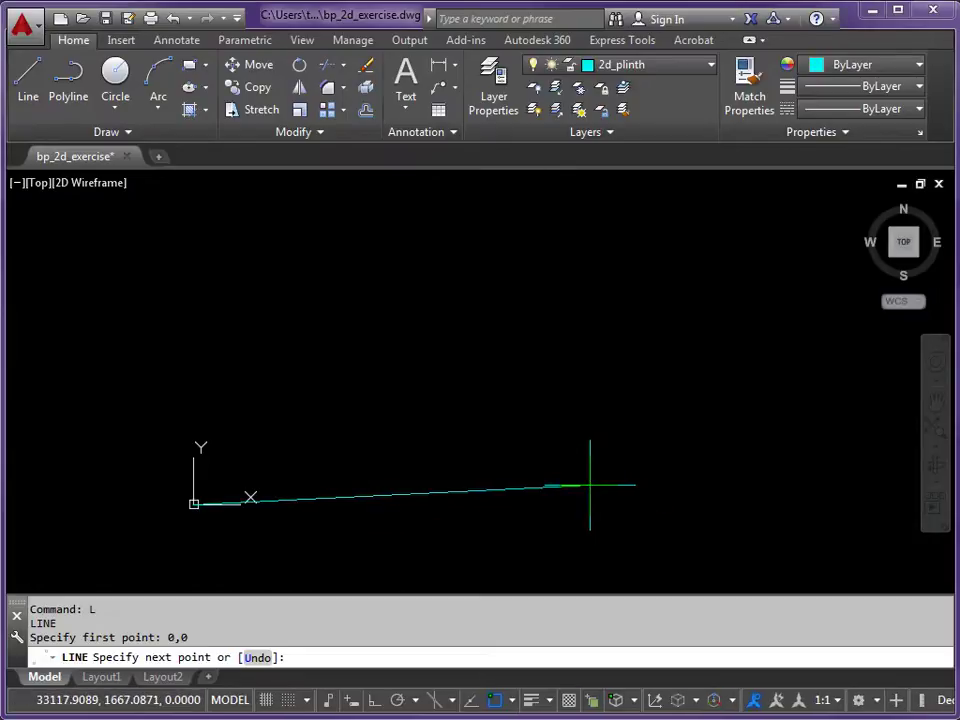
{"action": "type", "text": "@"}
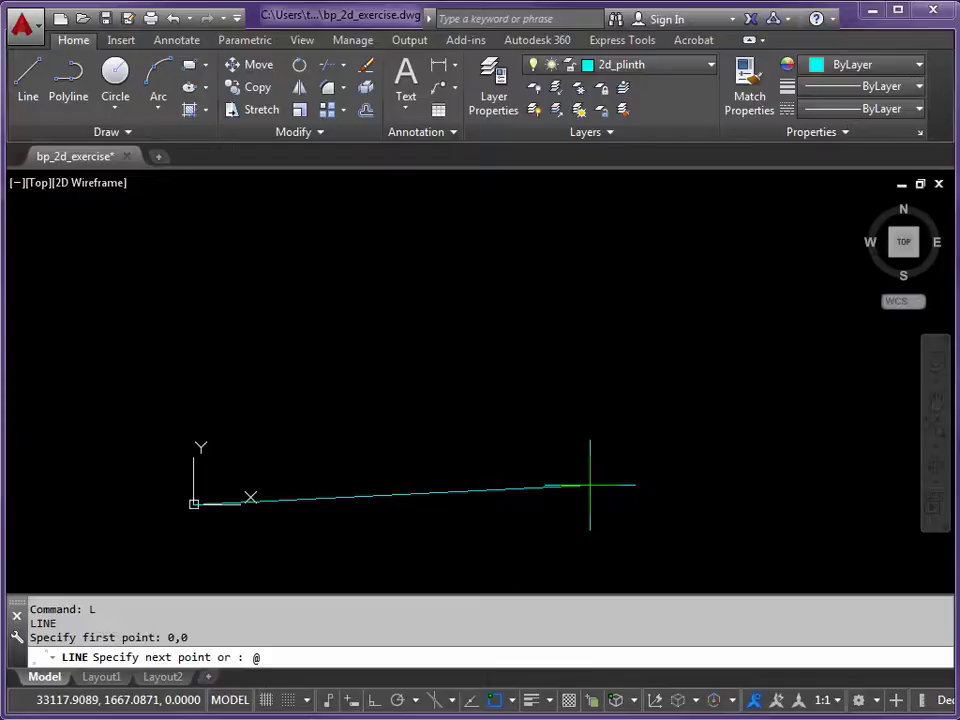
{"action": "type", "text": "36500"}
{"action": "type", "text": "<"}
{"action": "type", "text": "0"}
{"action": "key", "text": "Return"}
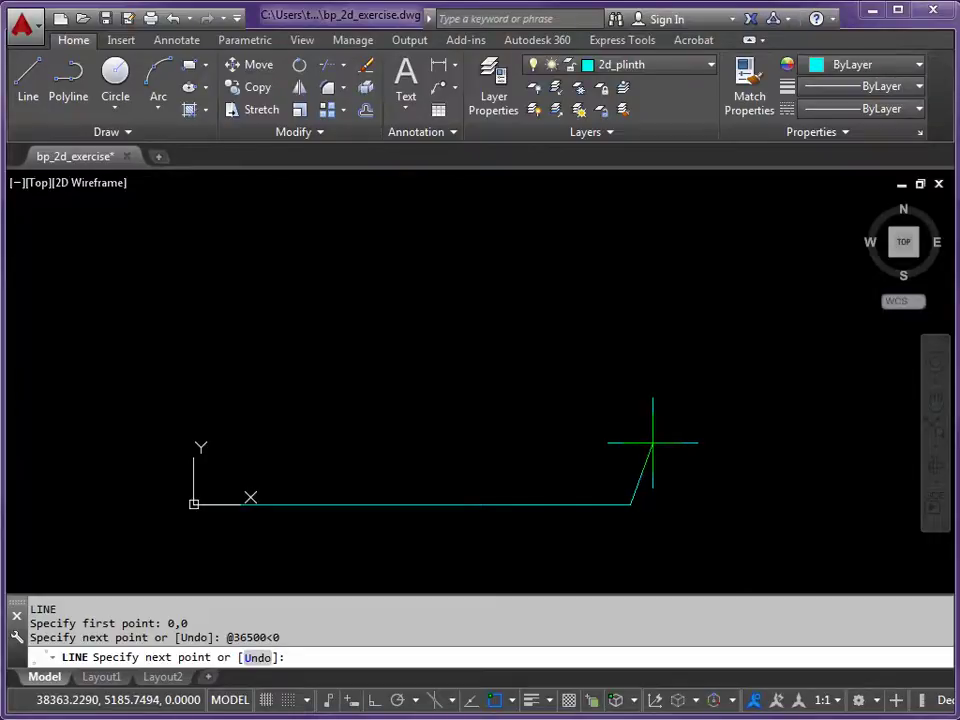
{"action": "key", "text": "F8"}
{"action": "type", "text": "@"}
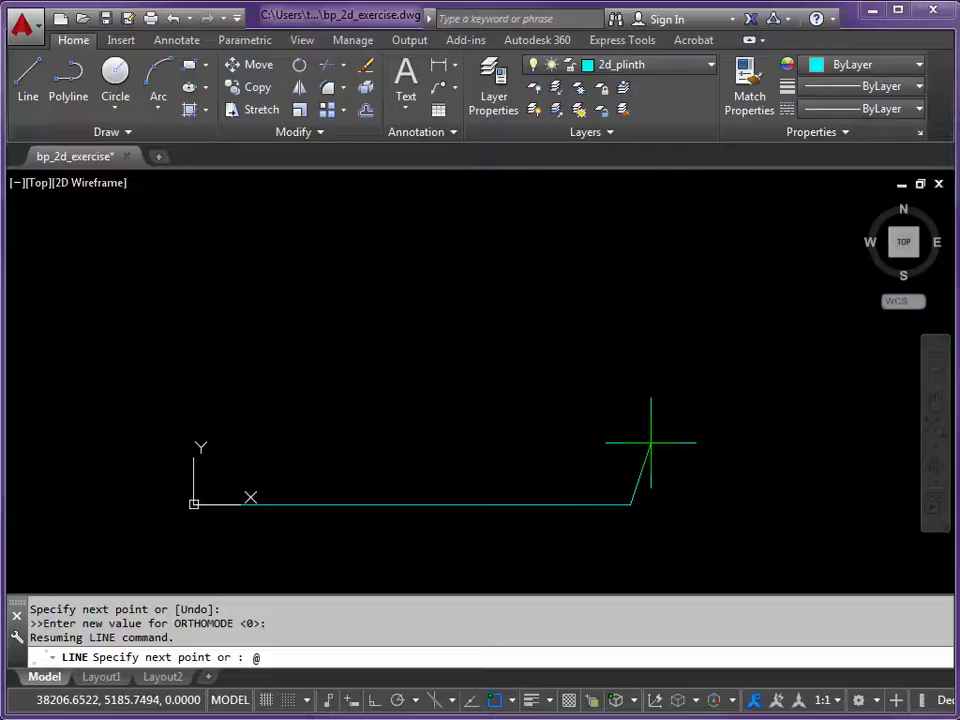
{"action": "type", "text": "950<90"}
{"action": "key", "text": "Return"}
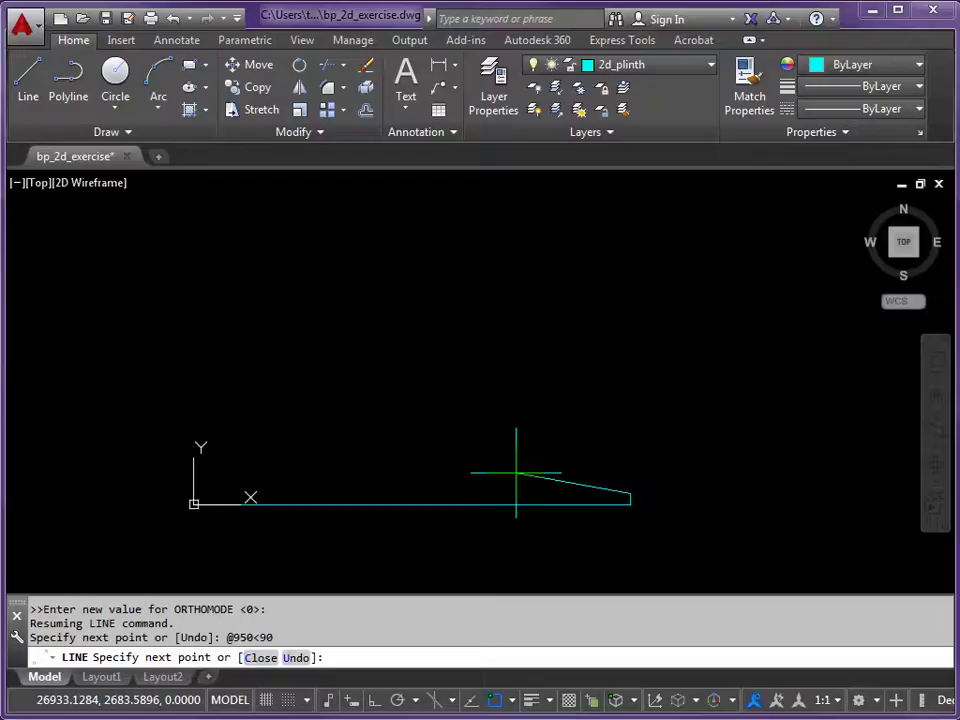
{"action": "key", "text": "F8"}
{"action": "type", "text": "@"}
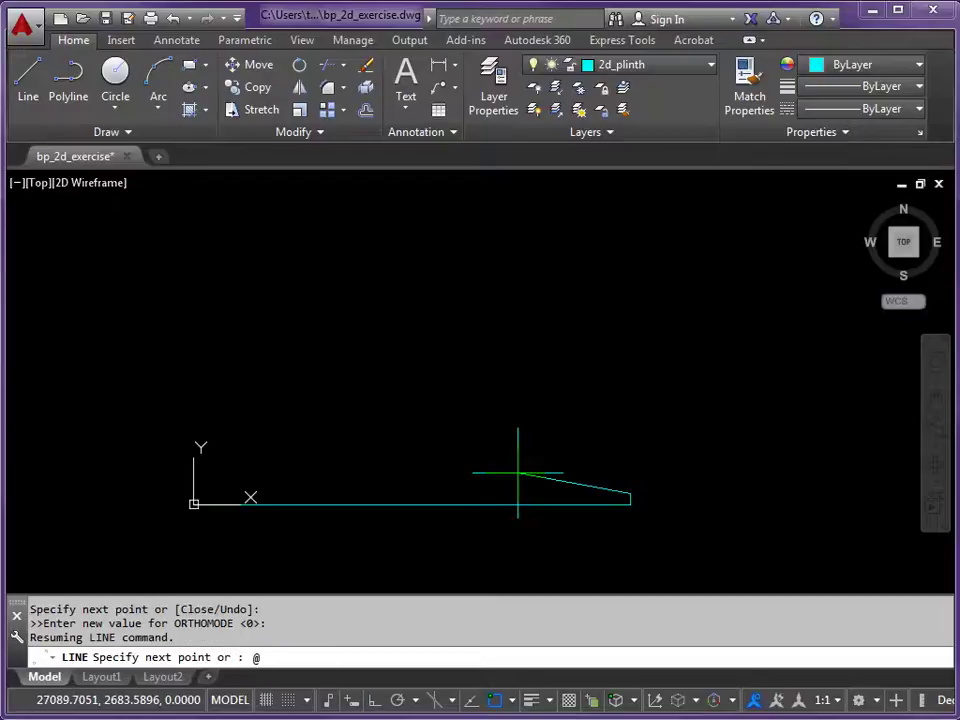
{"action": "type", "text": "2800<"}
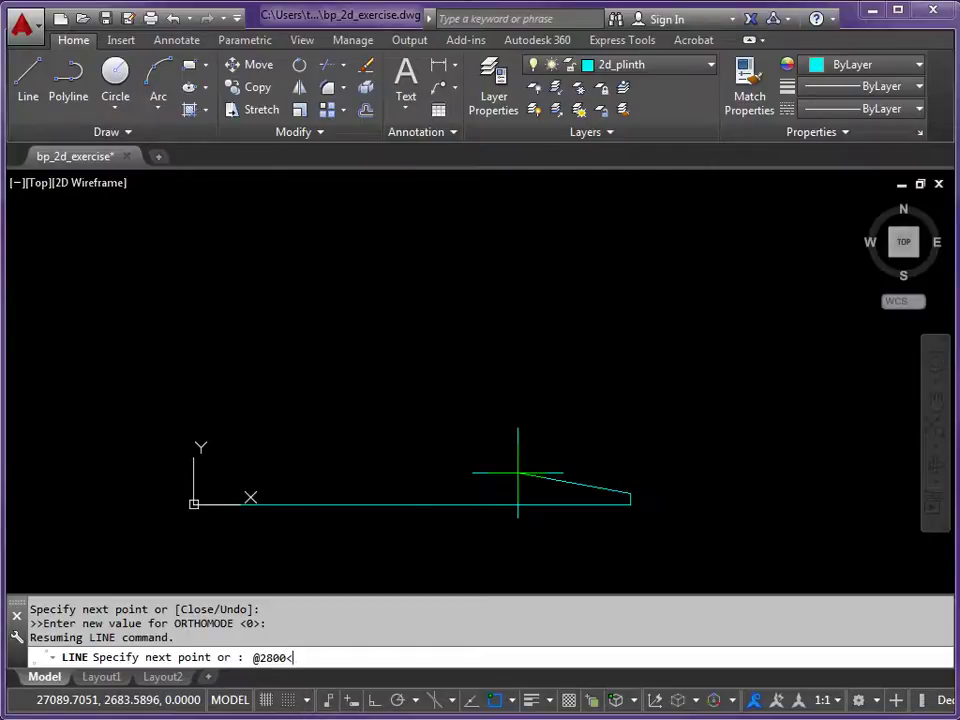
{"action": "type", "text": "180"}
{"action": "key", "text": "Return"}
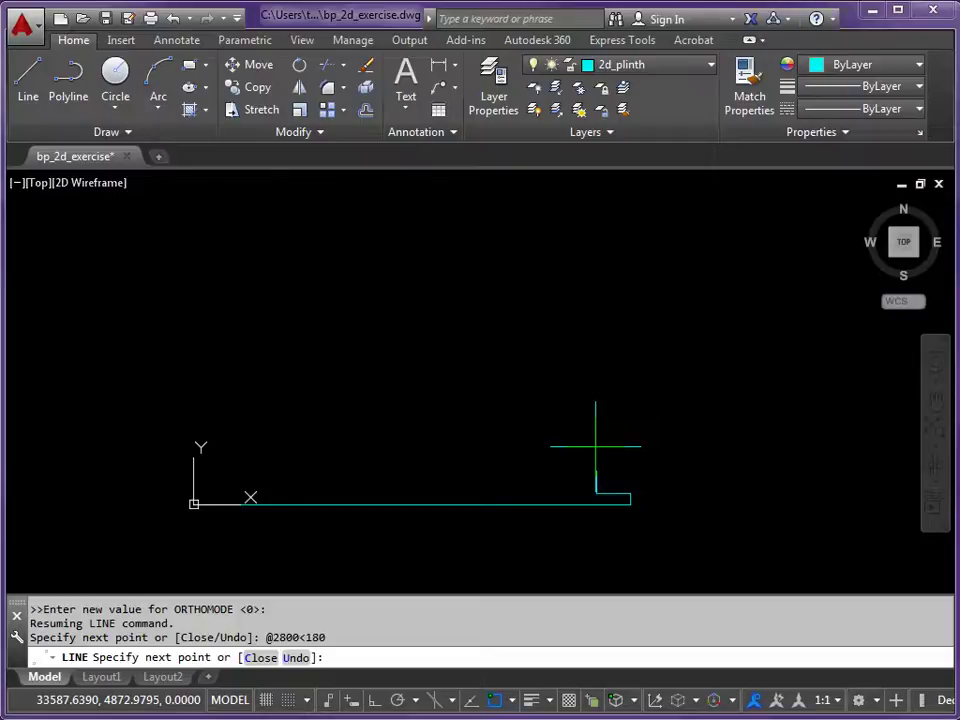
- Draw a 2800 rise at <90, a 15000 run at <0, then a 12400 rise at <90
{"action": "type", "text": "<"}
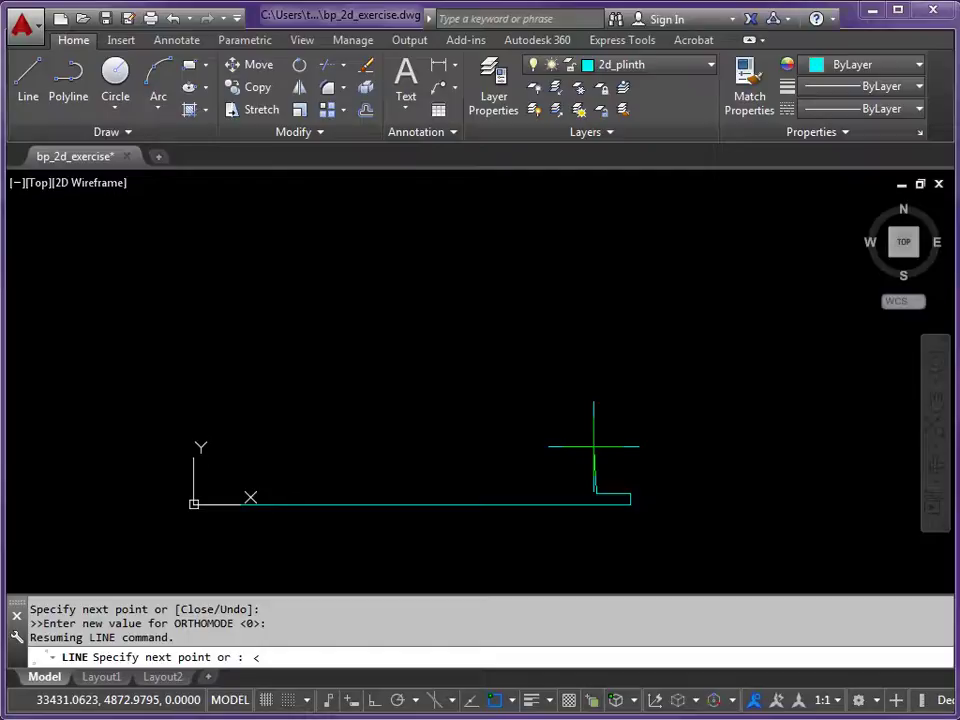
{"action": "type", "text": "90"}
{"action": "key", "text": "Return"}
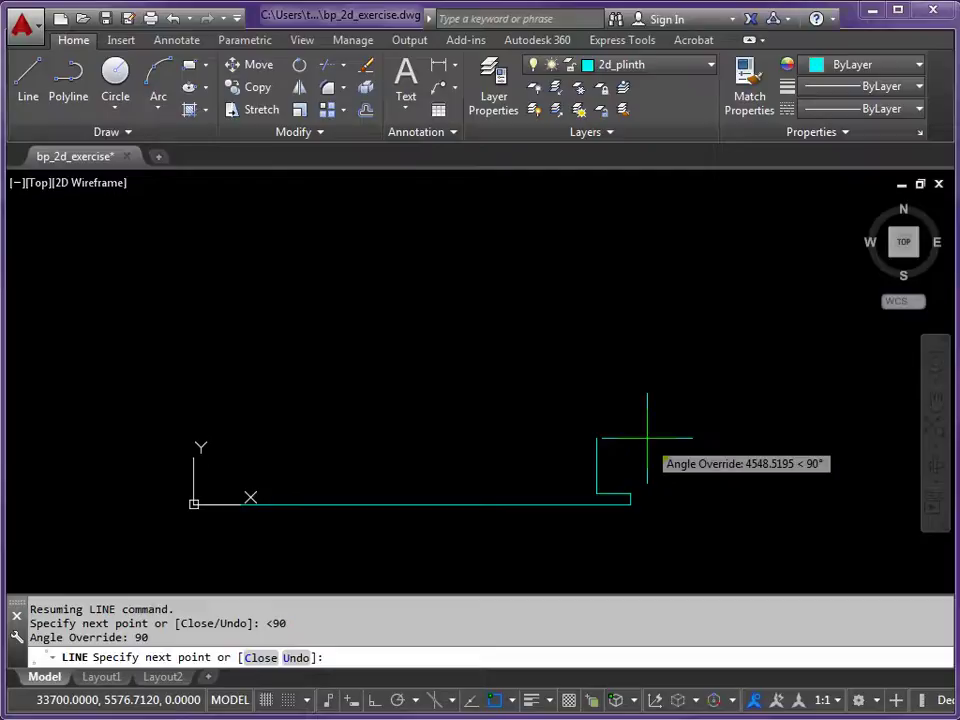
{"action": "type", "text": "2800"}
{"action": "key", "text": "Return"}
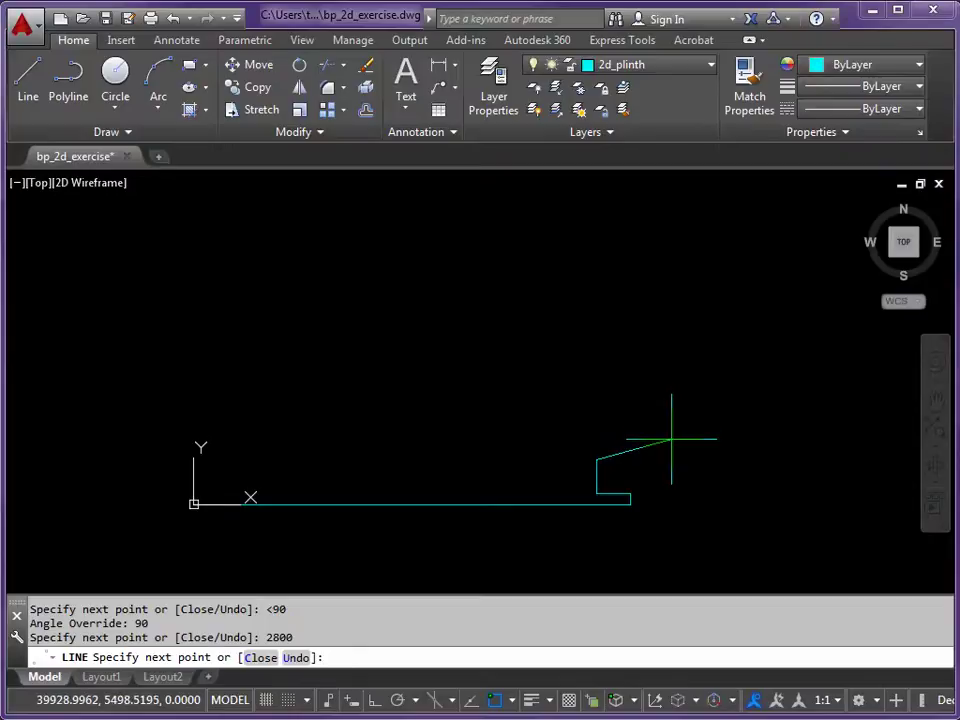
{"action": "type", "text": "<"}
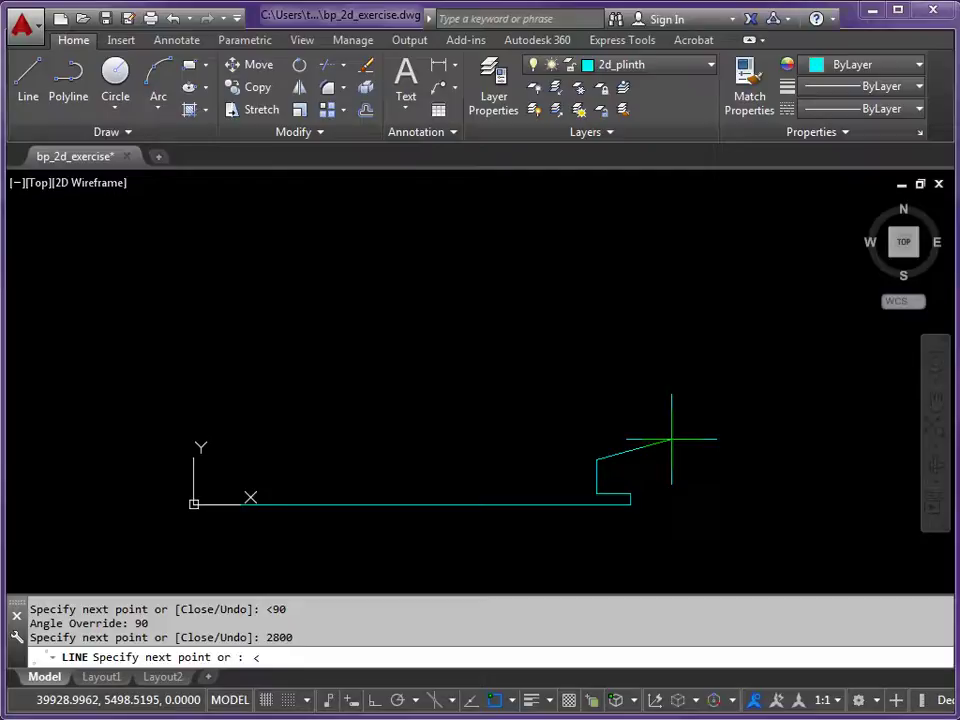
{"action": "type", "text": "0"}
{"action": "key", "text": "Return"}
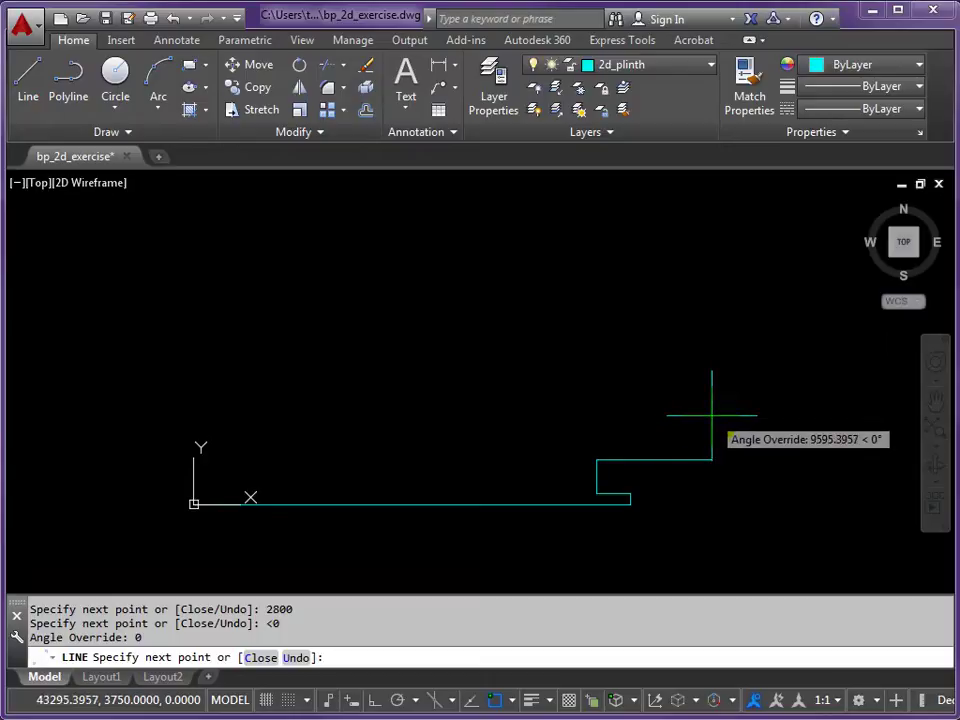
{"action": "type", "text": "15000"}
{"action": "key", "text": "Return"}
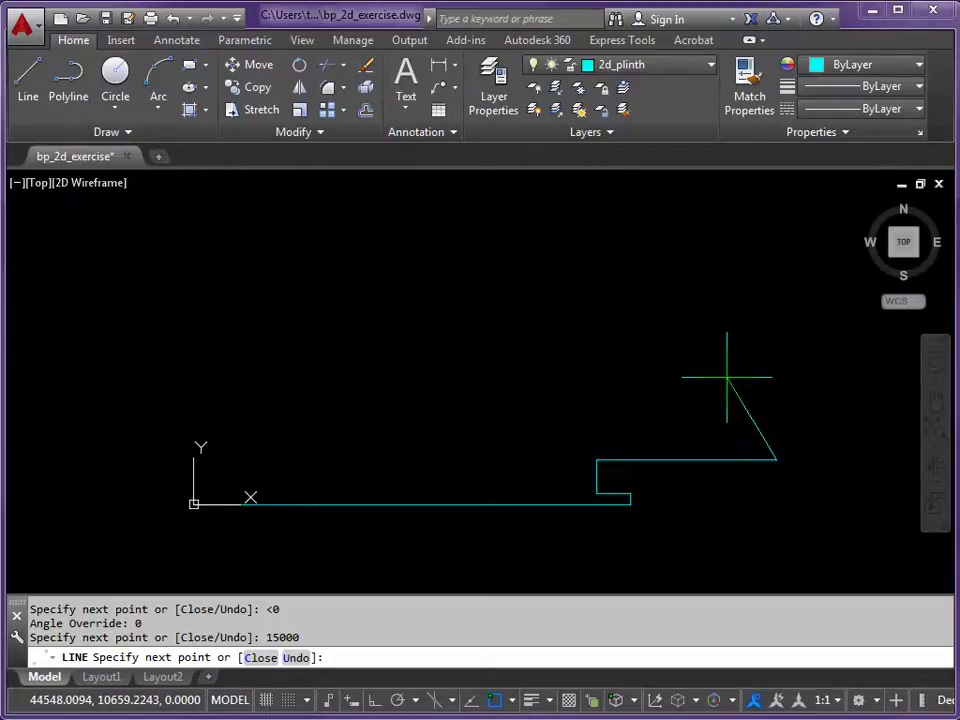
{"action": "type", "text": "<"}
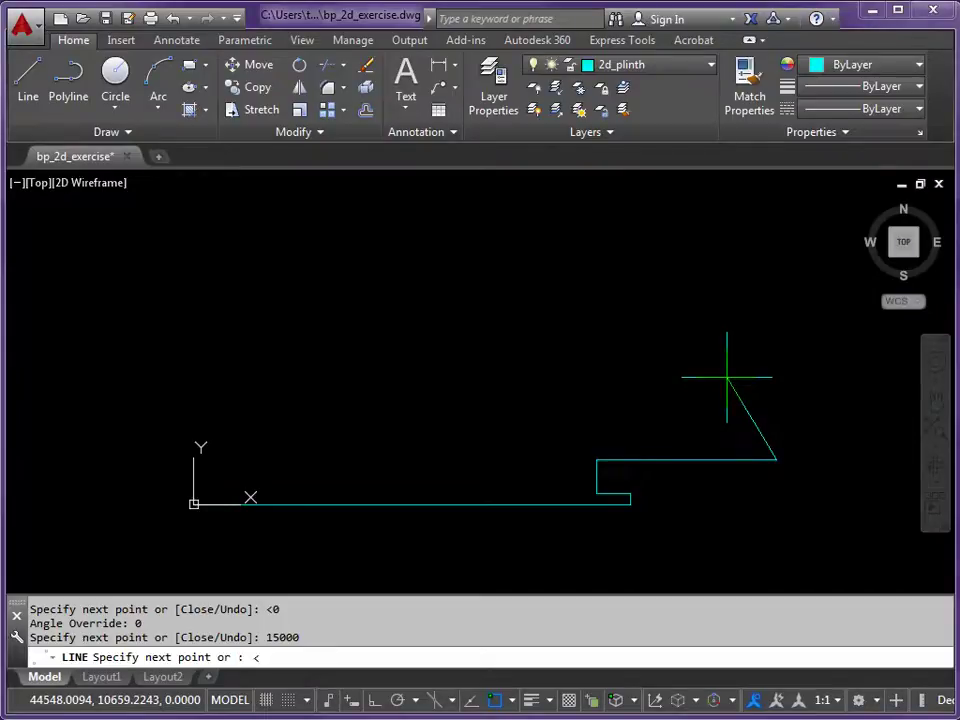
{"action": "type", "text": "90"}
{"action": "key", "text": "Return"}
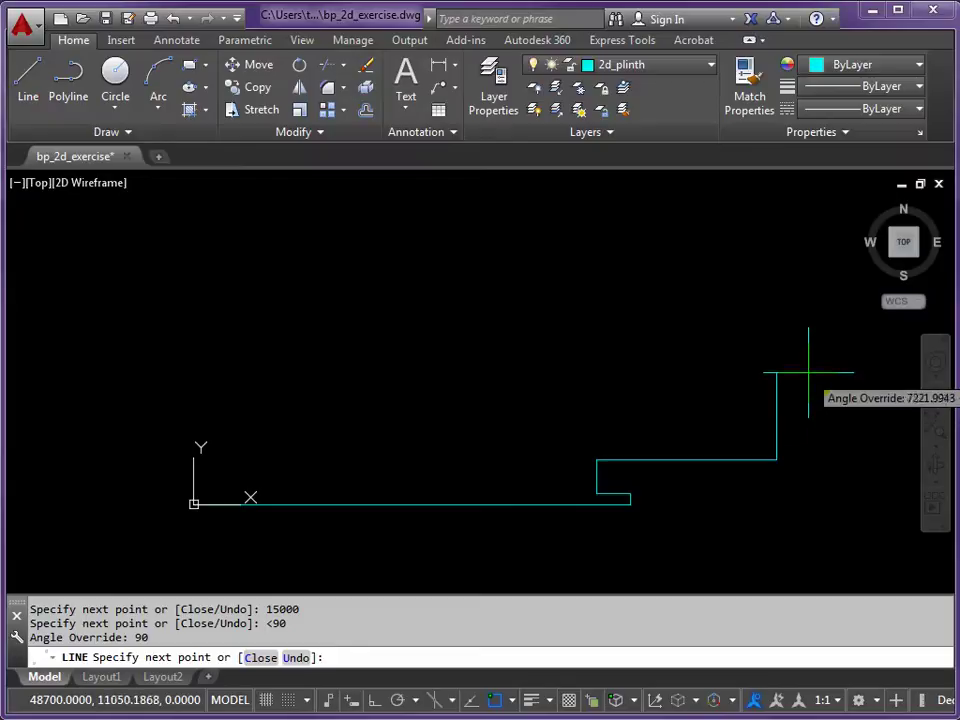
{"action": "type", "text": "12400"}
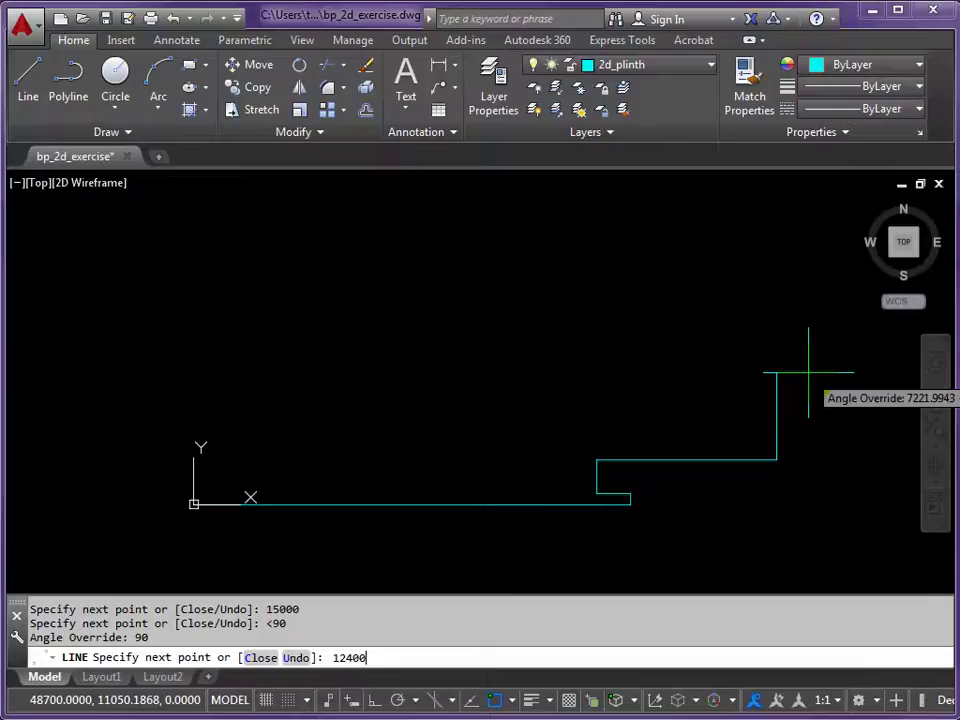
{"action": "key", "text": "Return"}
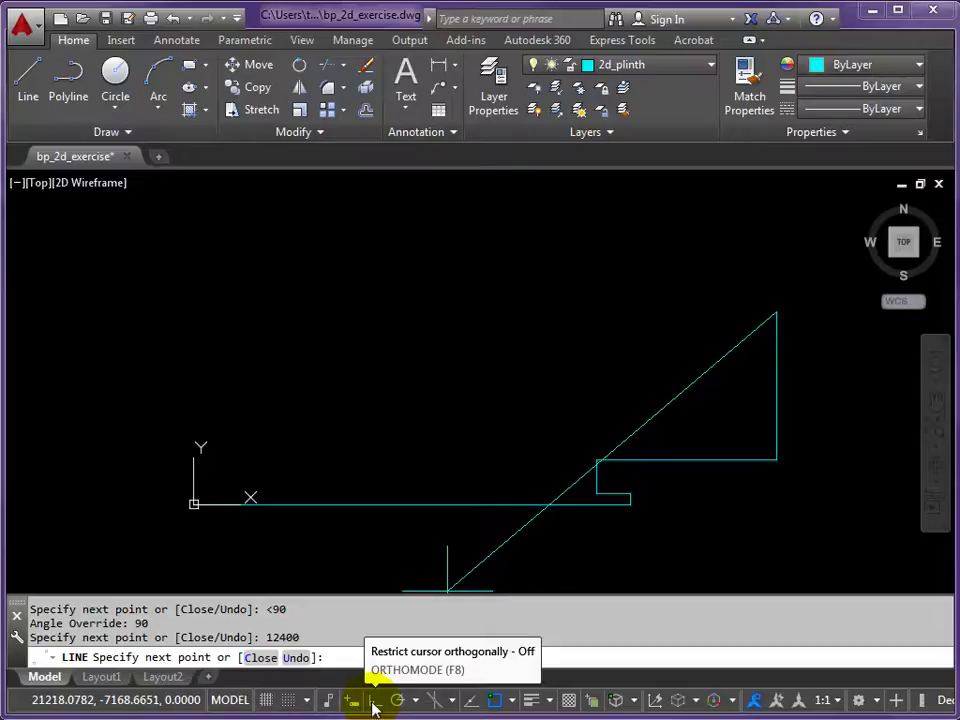
- With Ortho on, add a 39300 leftward edge, a 5650 rise and a 9400 leftward top segment
{"action": "left_click", "coordinate": [376, 705]}
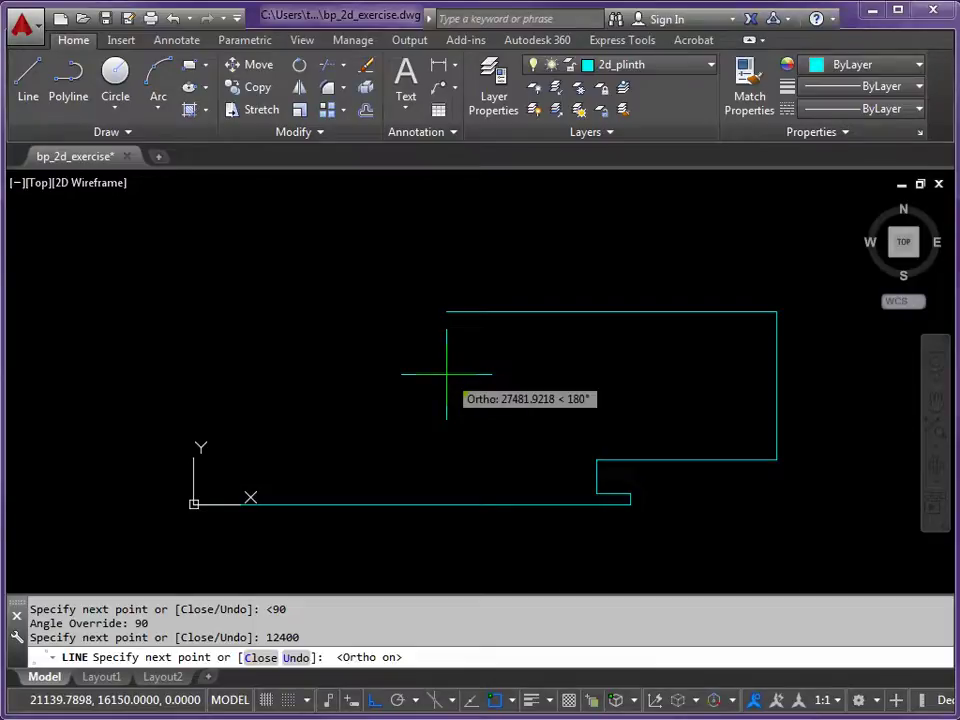
{"action": "type", "text": "39300"}
{"action": "key", "text": "Return"}
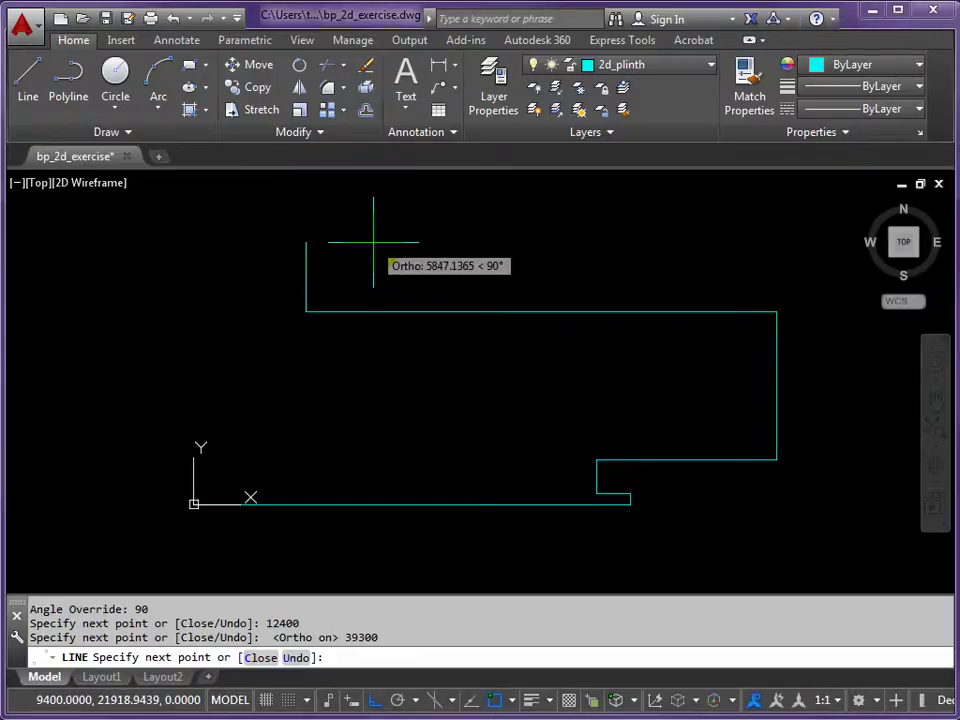
{"action": "type", "text": "5650"}
{"action": "key", "text": "Return"}
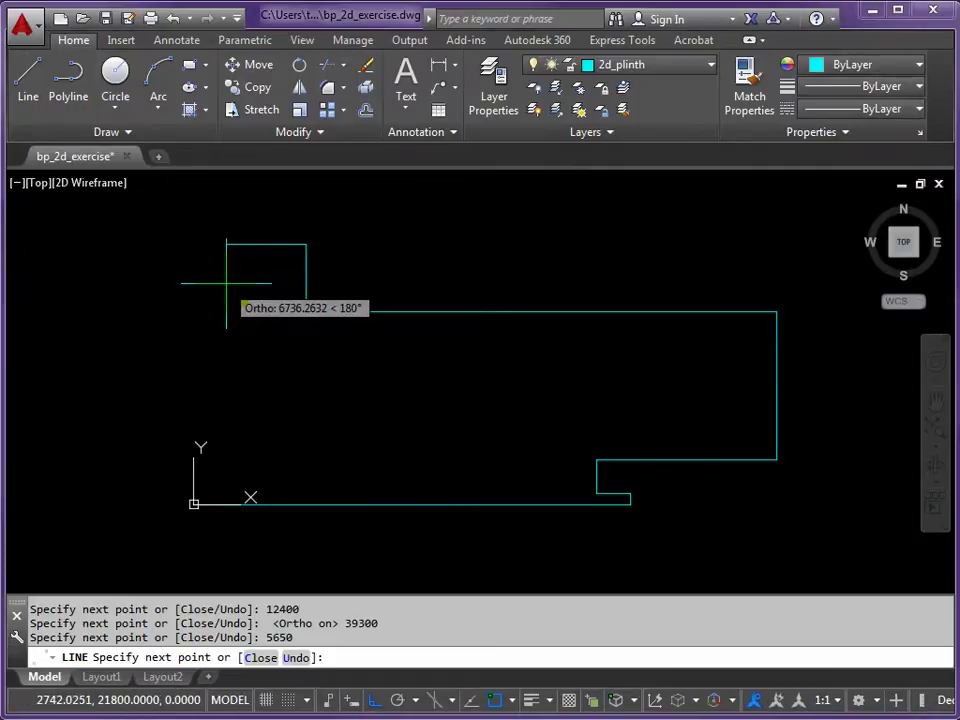
{"action": "type", "text": "9400"}
{"action": "key", "text": "Return"}
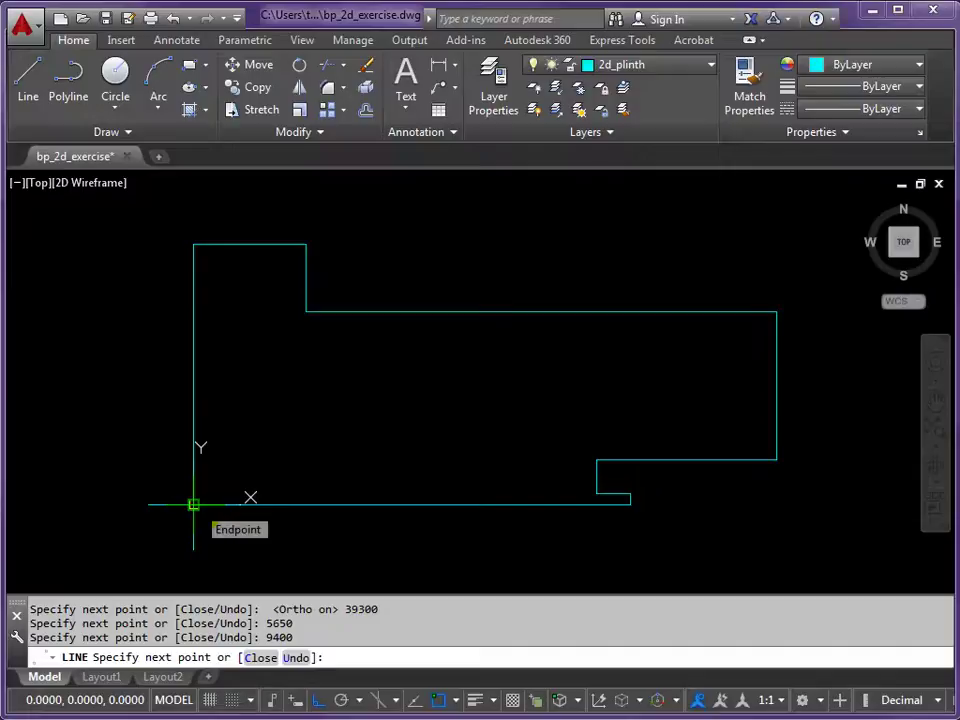
- Snap the last line to the lower-left starting corner and end LINE
{"action": "left_click", "coordinate": [193, 504]}
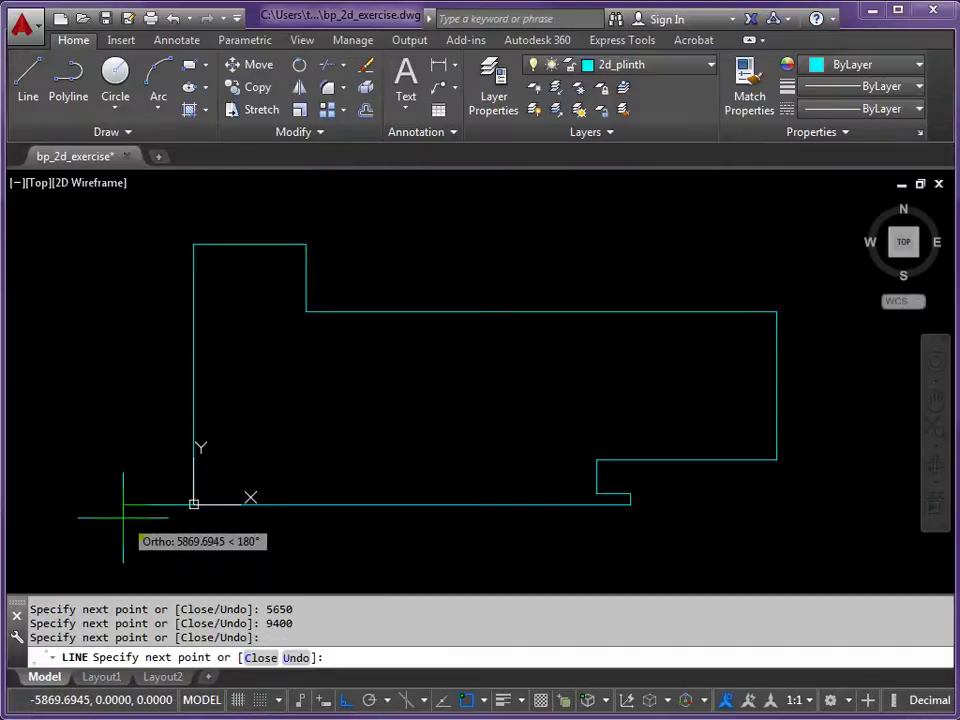
{"action": "key", "text": "Return"}
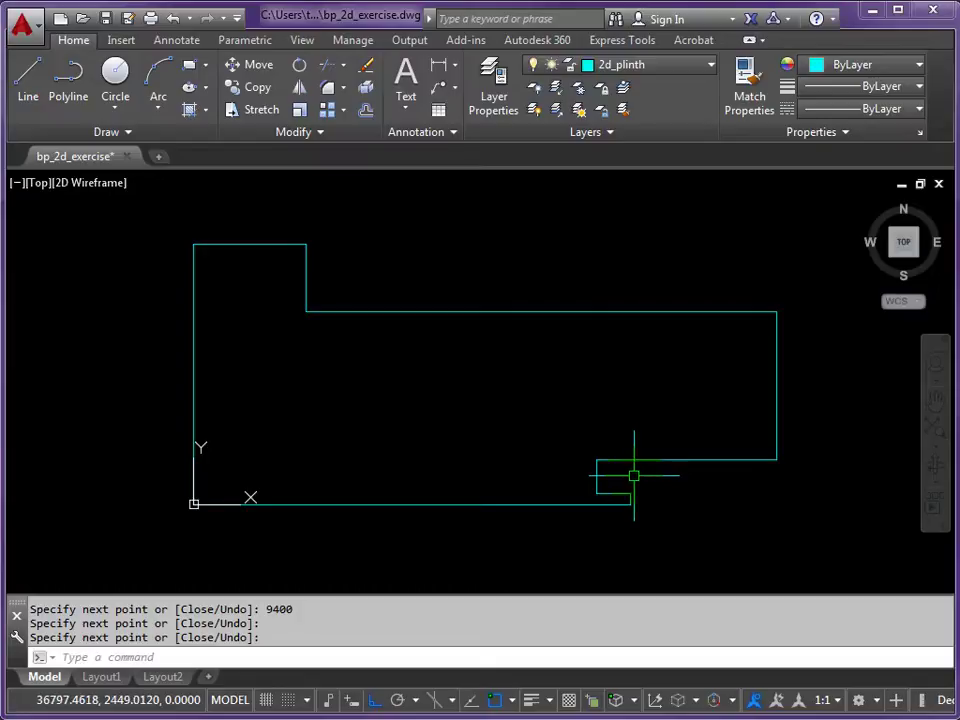
- Zoom and pan in real time until the lower-right notch fills the view
{"action": "scroll", "coordinate": [633, 476], "scroll_direction": "up", "scroll_amount": 4}
{"action": "middle_click_drag", "start_coordinate": [629, 481], "coordinate": [513, 384]}
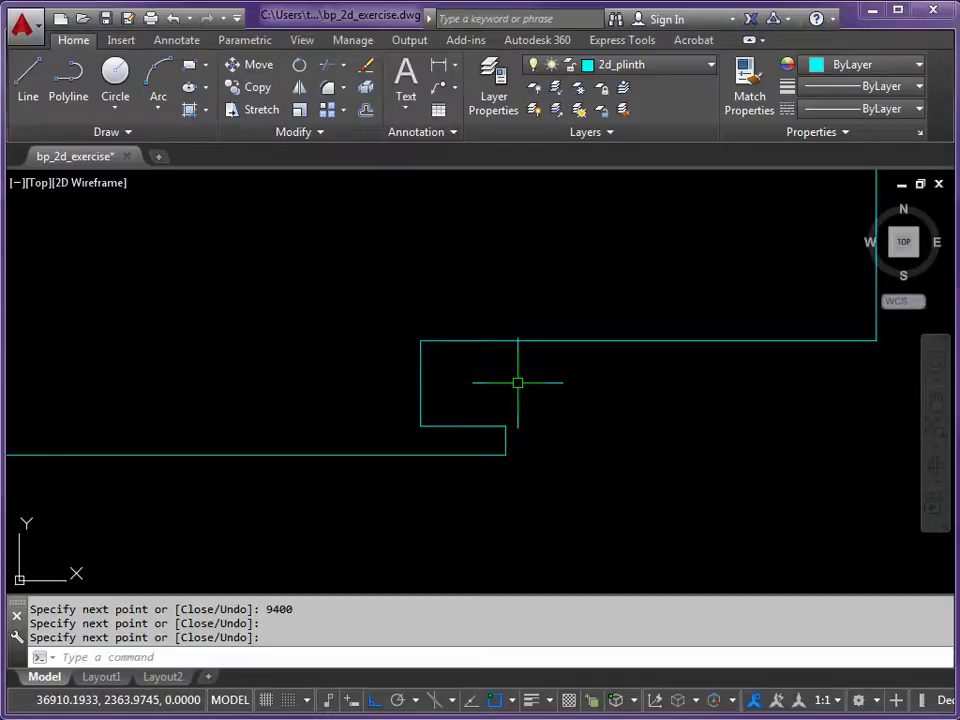
{"action": "type", "text": "z"}
{"action": "key", "text": "Return"}
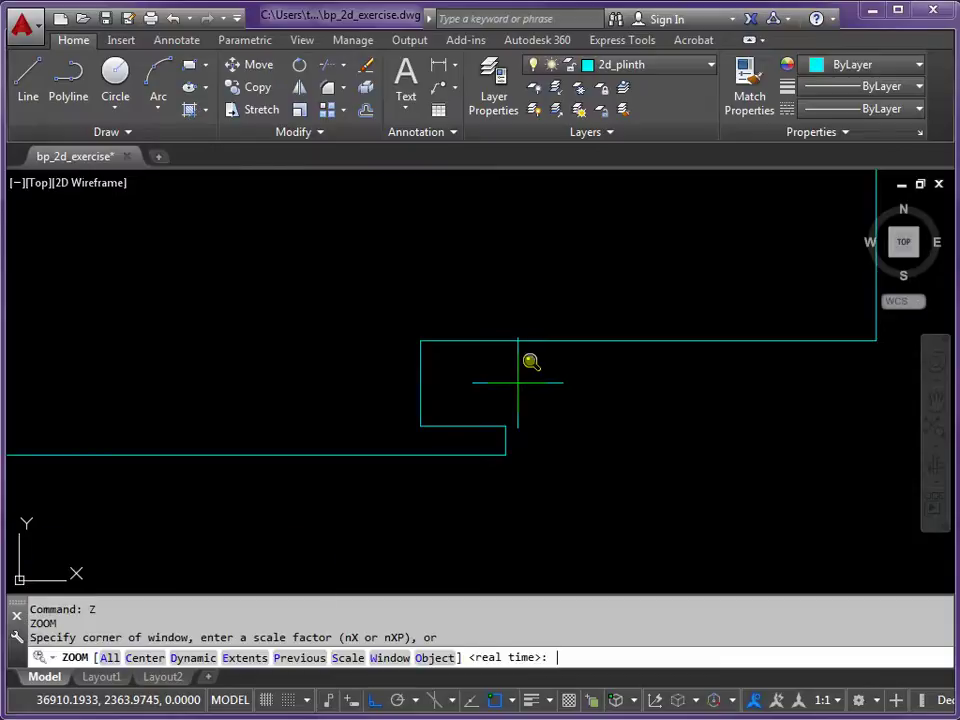
{"action": "key", "text": "Return"}
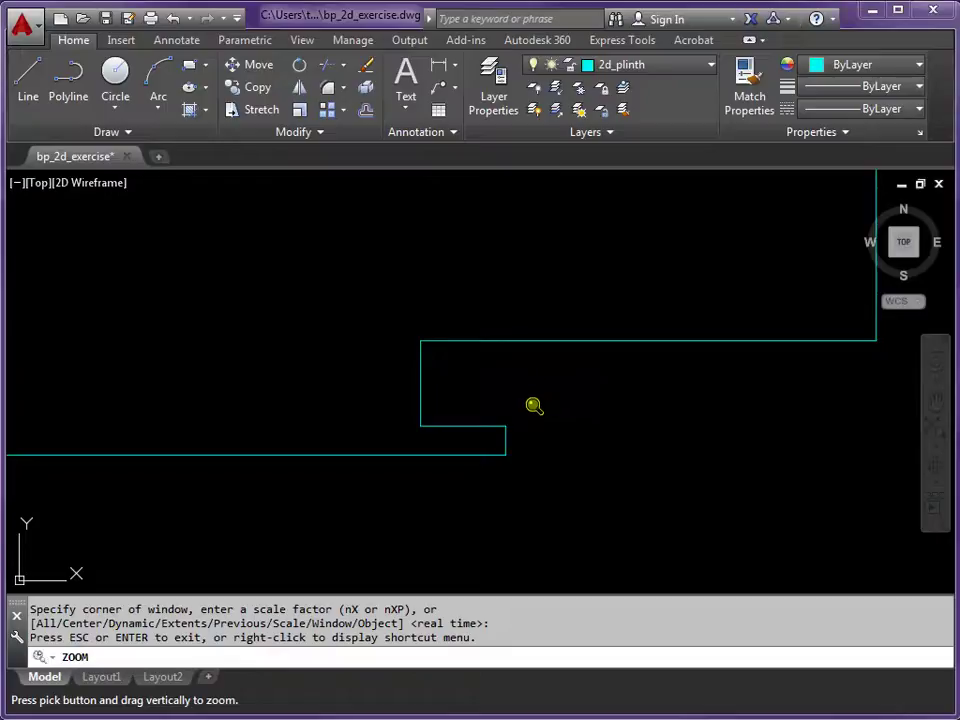
{"action": "mouse_move", "coordinate": [551, 407]}
{"action": "left_mouse_down"}
{"action": "mouse_move", "coordinate": [521, 238]}
{"action": "mouse_move", "coordinate": [533, 378]}
{"action": "mouse_move", "coordinate": [529, 362]}
{"action": "mouse_move", "coordinate": [521, 210]}
{"action": "left_mouse_up"}
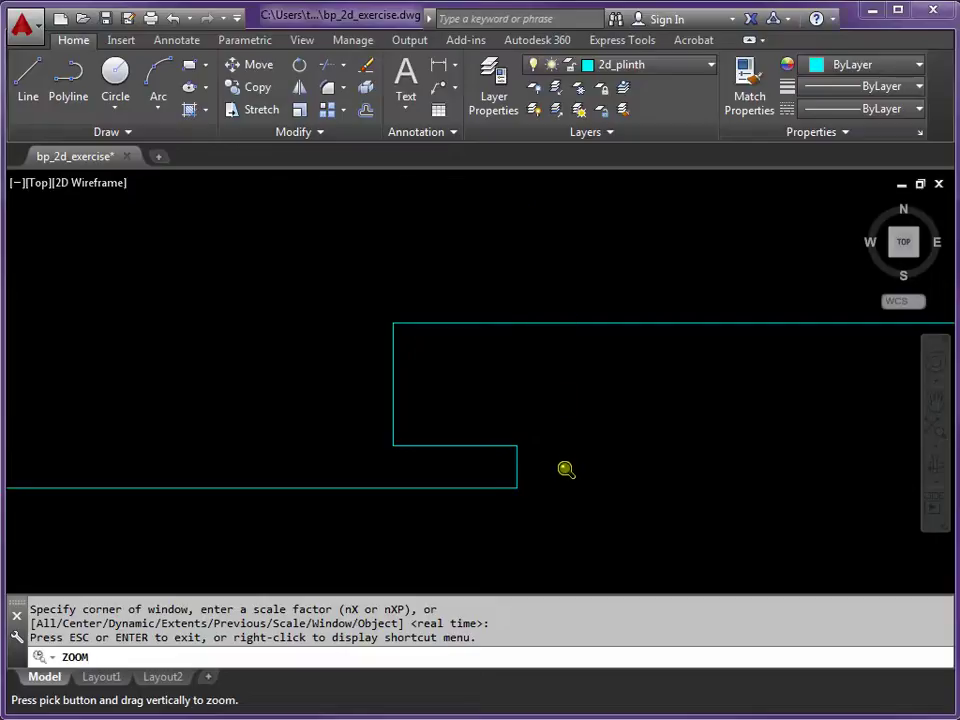
{"action": "left_click_drag", "start_coordinate": [559, 471], "coordinate": [549, 253]}
{"action": "mouse_move", "coordinate": [583, 470]}
{"action": "left_mouse_down"}
{"action": "mouse_move", "coordinate": [583, 360]}
{"action": "mouse_move", "coordinate": [583, 390]}
{"action": "left_mouse_up"}
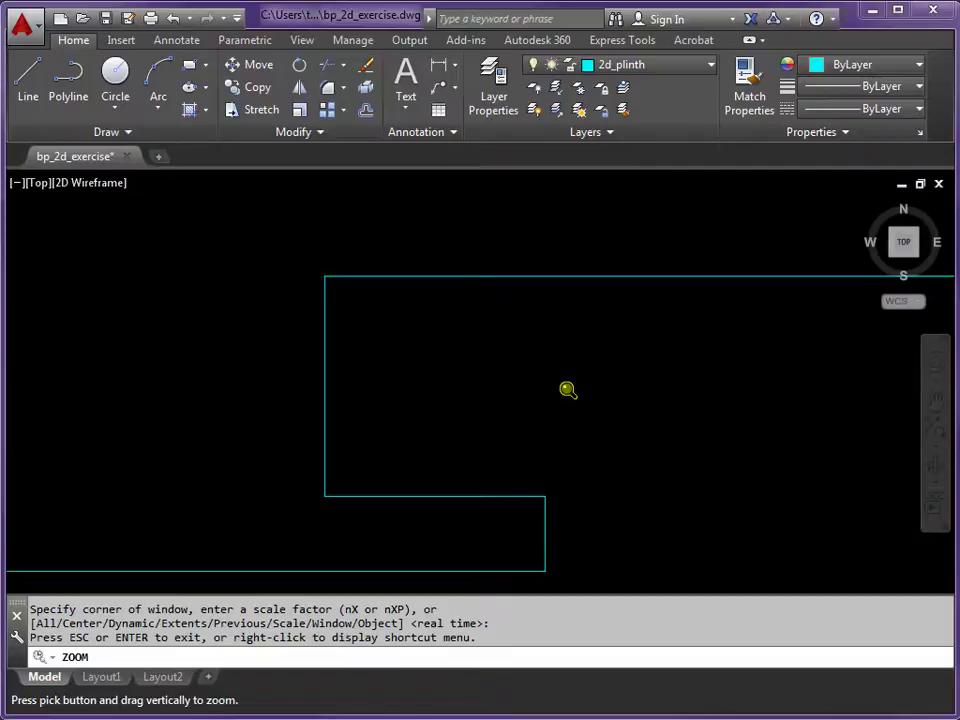
{"action": "mouse_move", "coordinate": [568, 390]}
{"action": "middle_mouse_down"}
{"action": "mouse_move", "coordinate": [551, 386]}
{"action": "mouse_move", "coordinate": [555, 354]}
{"action": "mouse_move", "coordinate": [585, 366]}
{"action": "mouse_move", "coordinate": [593, 359]}
{"action": "middle_mouse_up"}
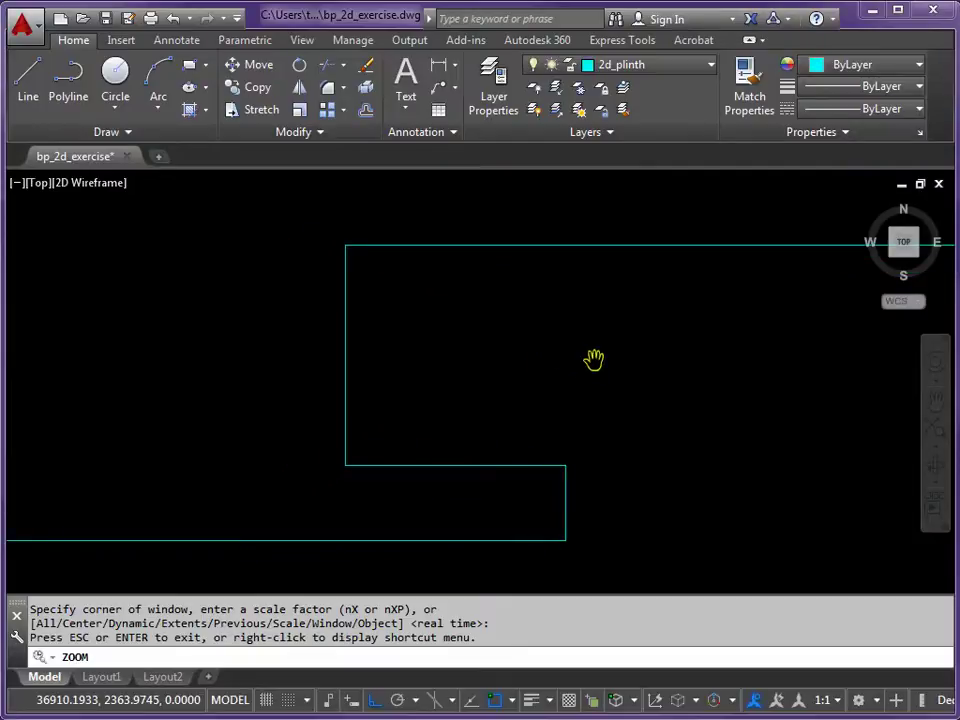
{"action": "key", "text": "Escape"}
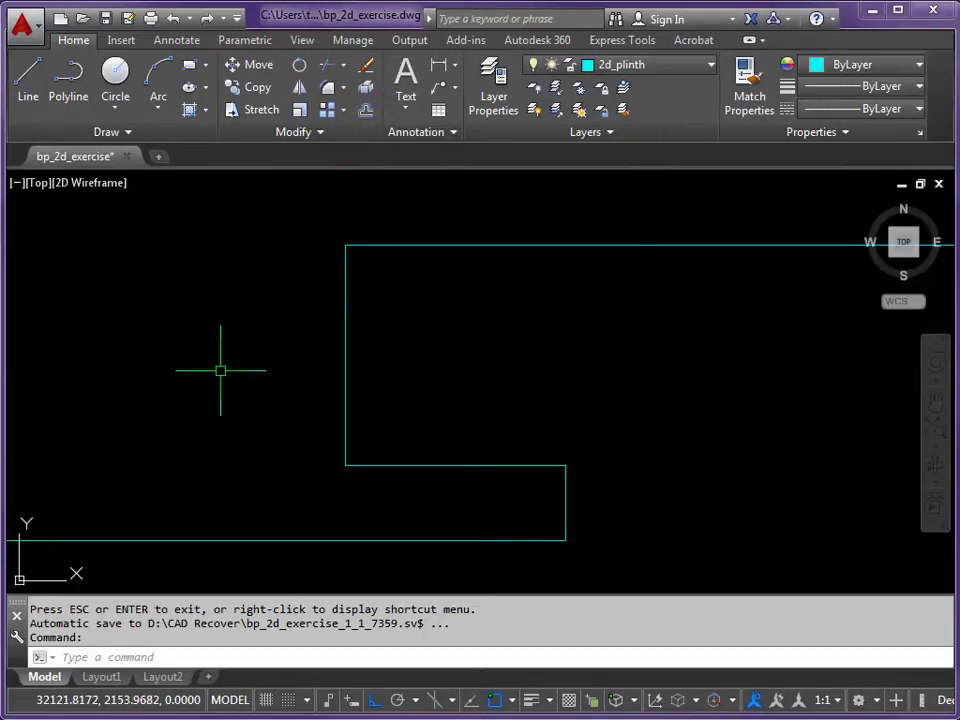
- Start OFFSET with the alias O and set a 375 offset distance
{"action": "type", "text": "O"}
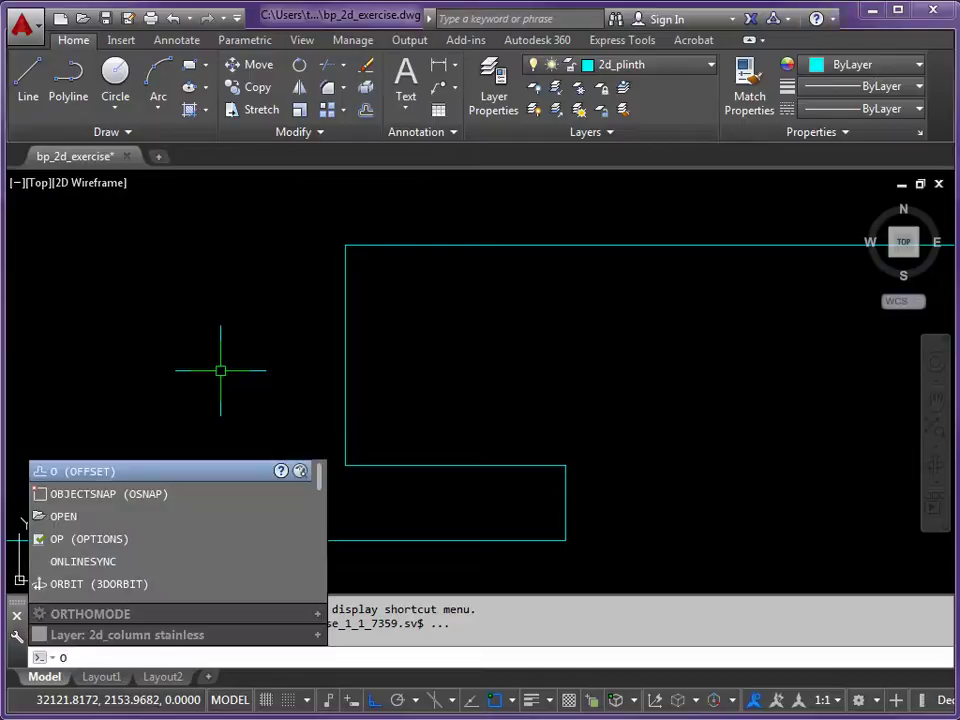
{"action": "key", "text": "Return"}
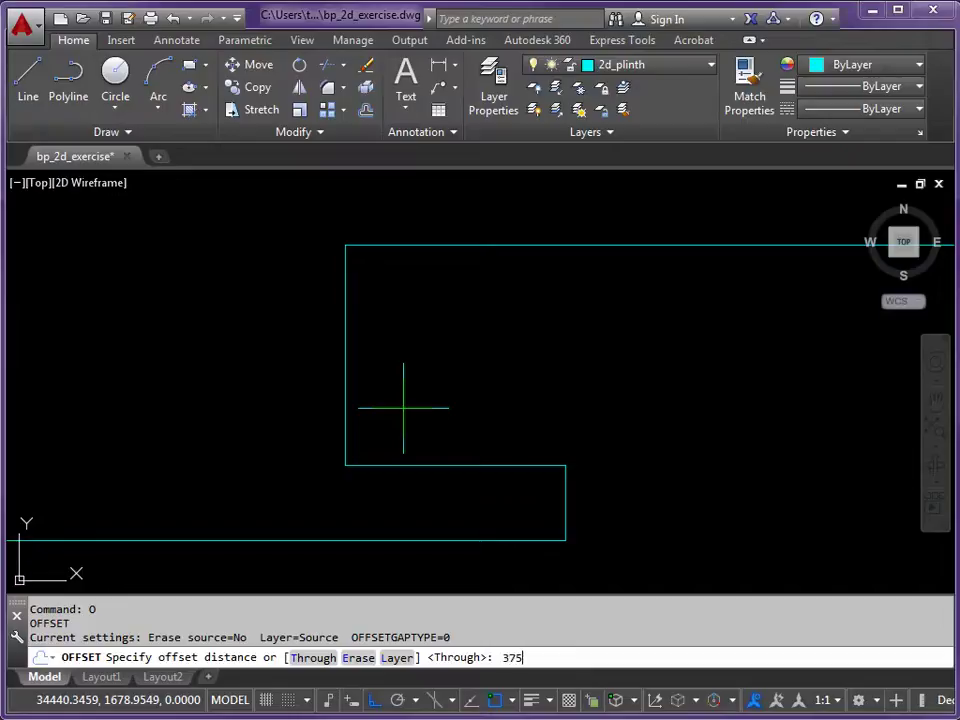
{"action": "key", "text": "Return"}
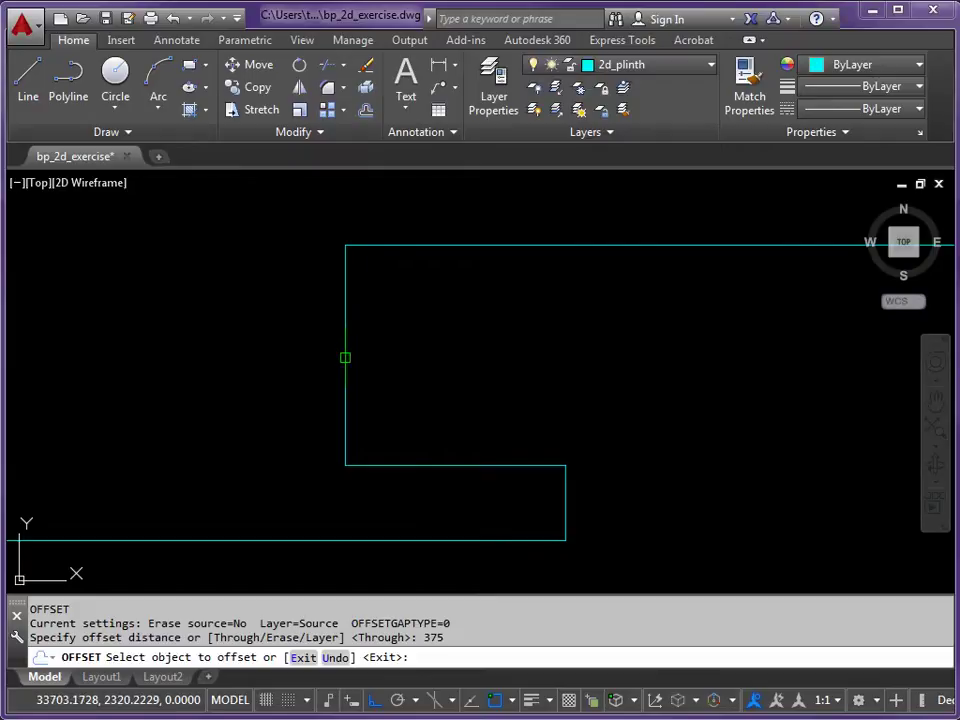
- Offset the notch's left edge rightward seven times, each copy from the previous one, 375 apart
{"action": "left_click", "coordinate": [345, 357]}
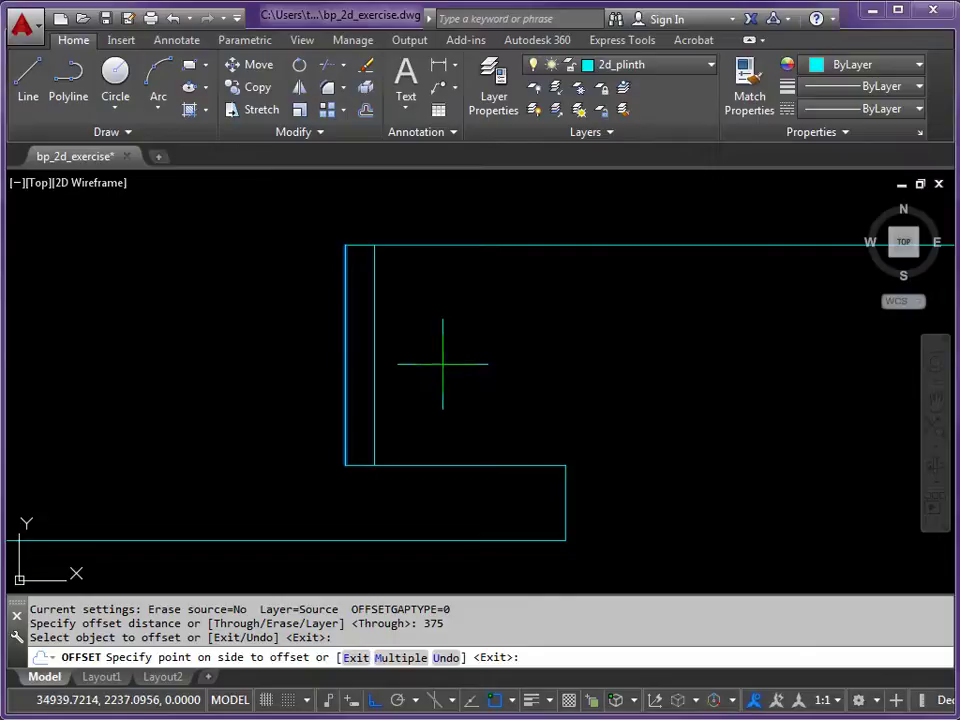
{"action": "left_click", "coordinate": [443, 364]}
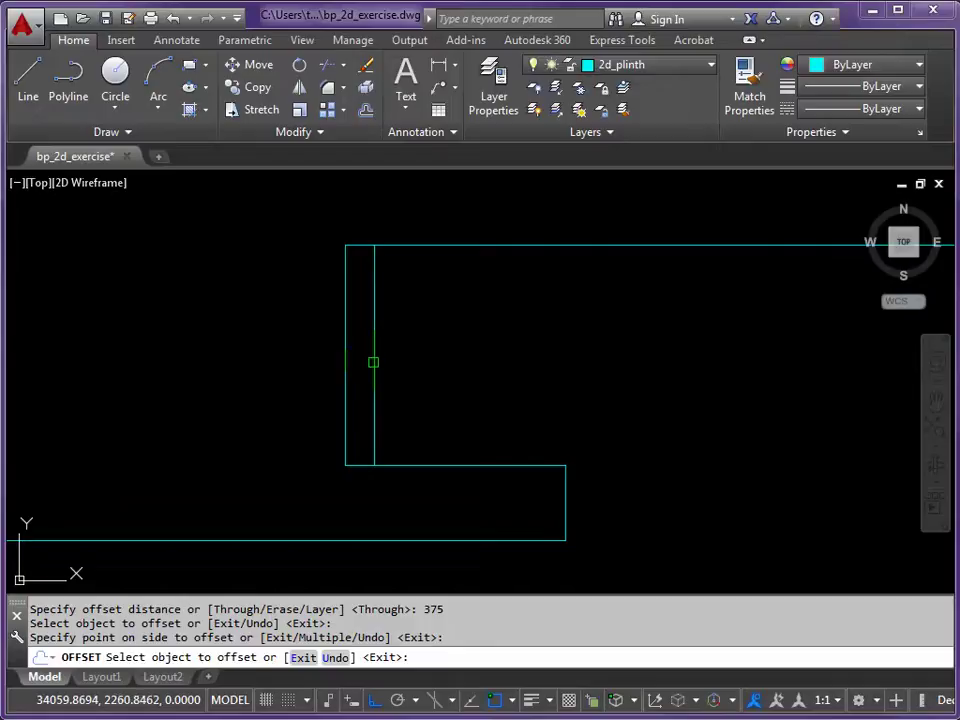
{"action": "left_click", "coordinate": [373, 362]}
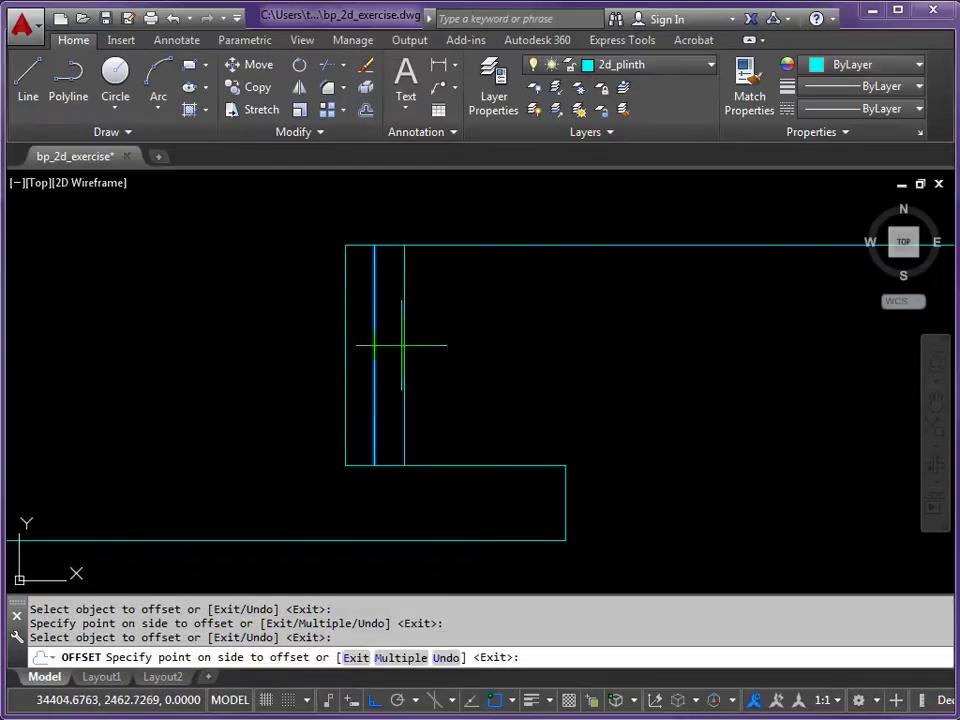
{"action": "left_click", "coordinate": [457, 362]}
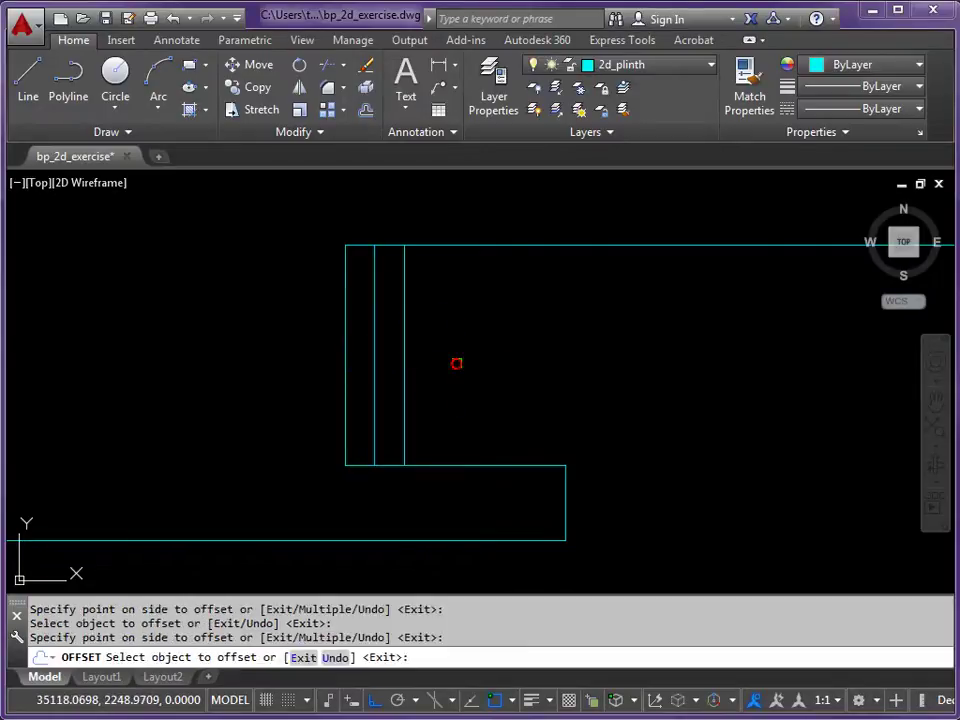
{"action": "left_click", "coordinate": [403, 353]}
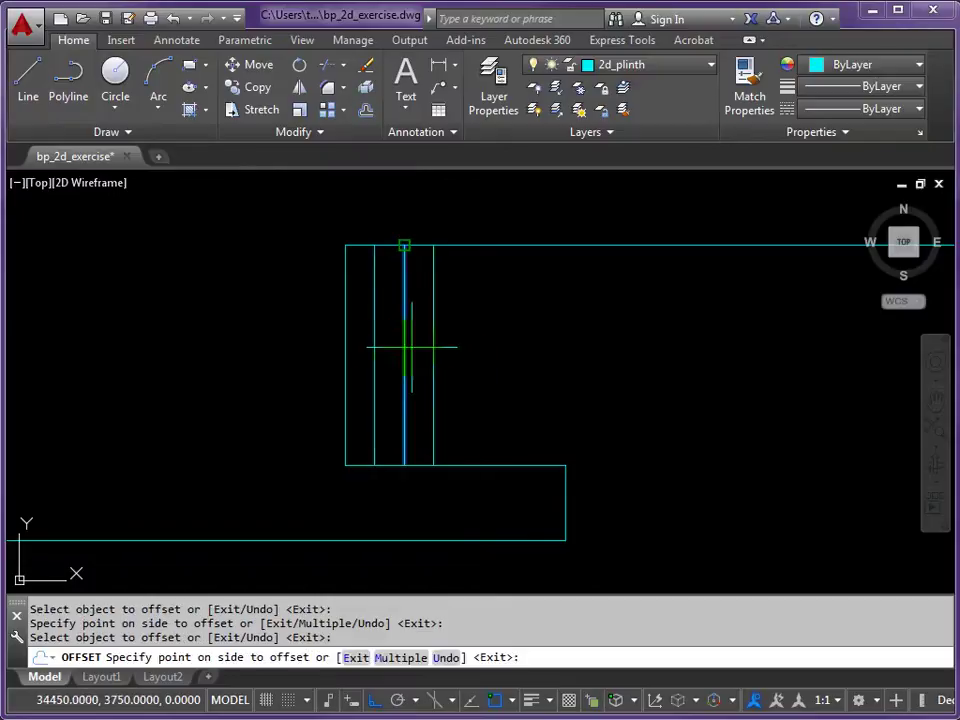
{"action": "left_click", "coordinate": [470, 365]}
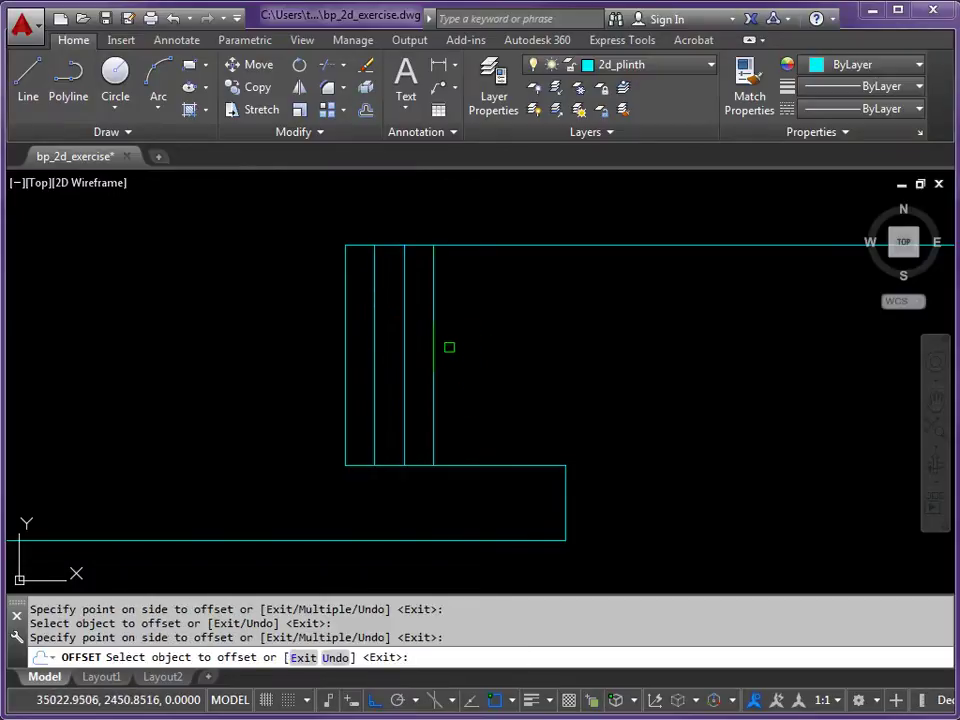
{"action": "left_click", "coordinate": [434, 348]}
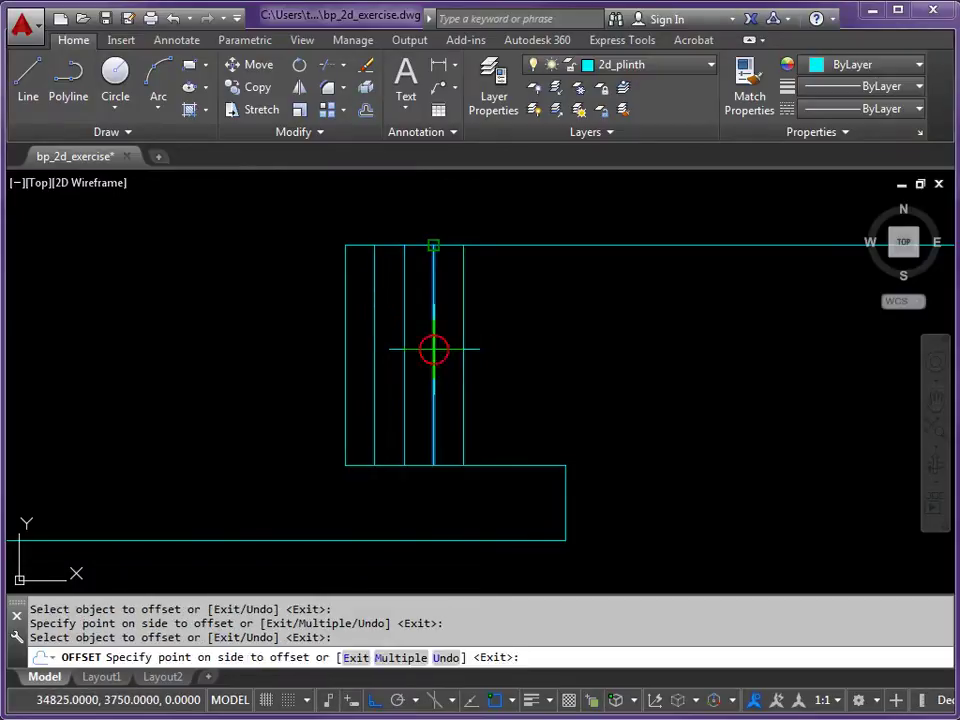
{"action": "left_click", "coordinate": [490, 350]}
{"action": "left_click", "coordinate": [464, 353]}
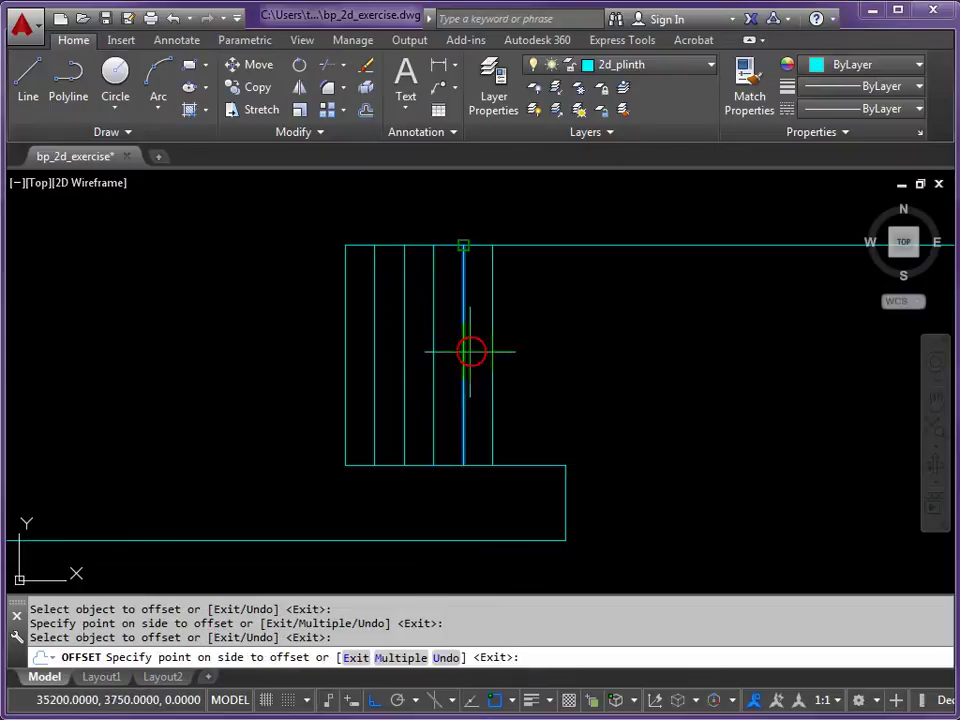
{"action": "left_click", "coordinate": [520, 368]}
{"action": "left_click", "coordinate": [495, 360]}
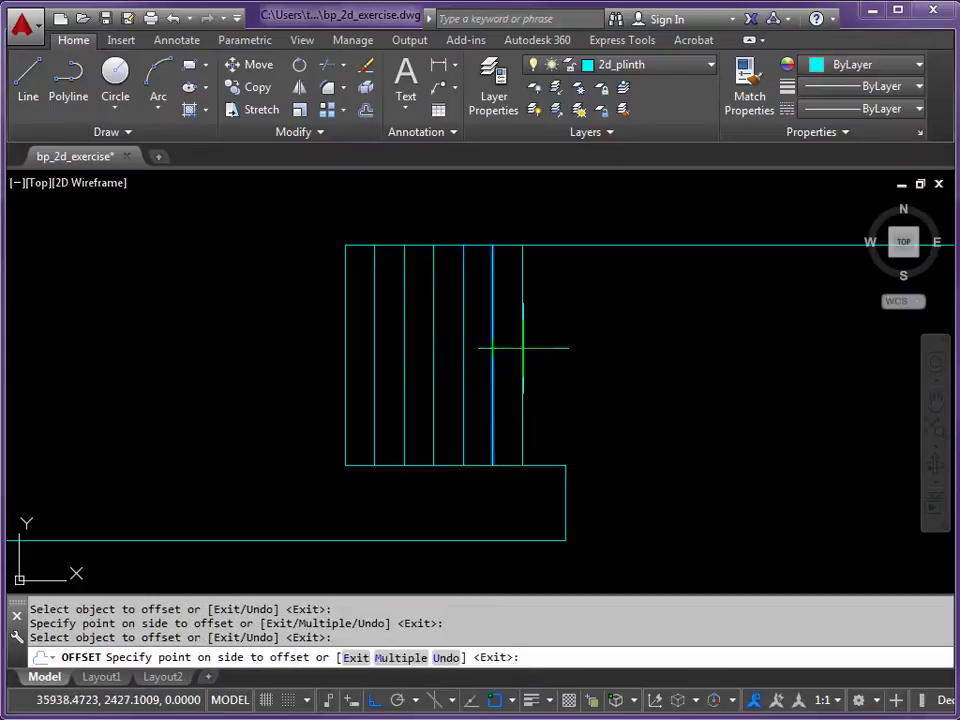
{"action": "left_click", "coordinate": [545, 362]}
{"action": "left_click", "coordinate": [523, 362]}
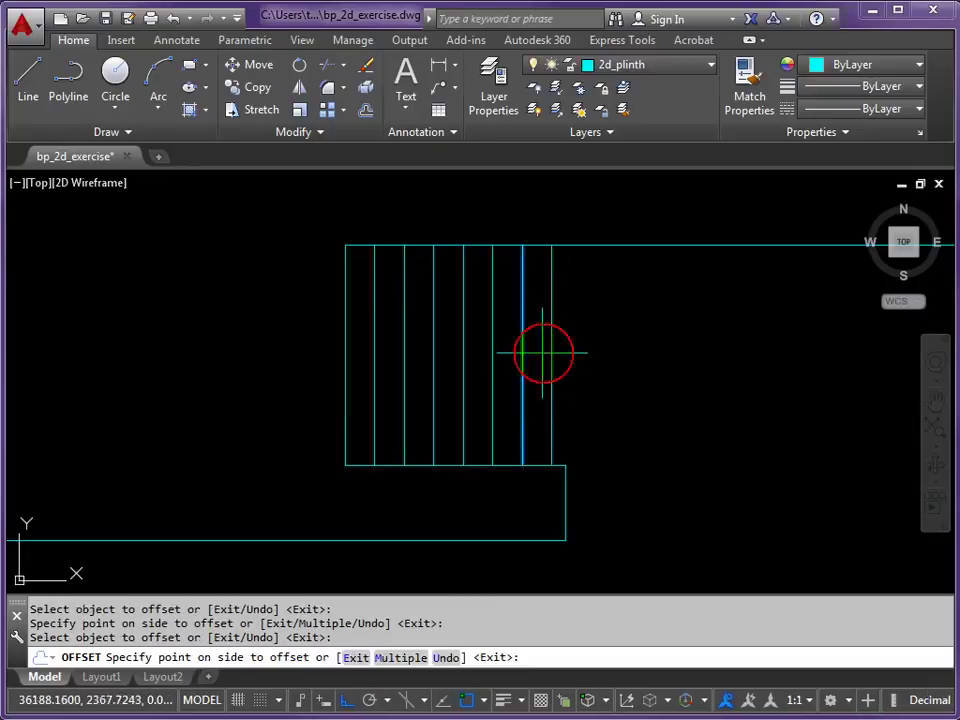
{"action": "left_click", "coordinate": [578, 360]}
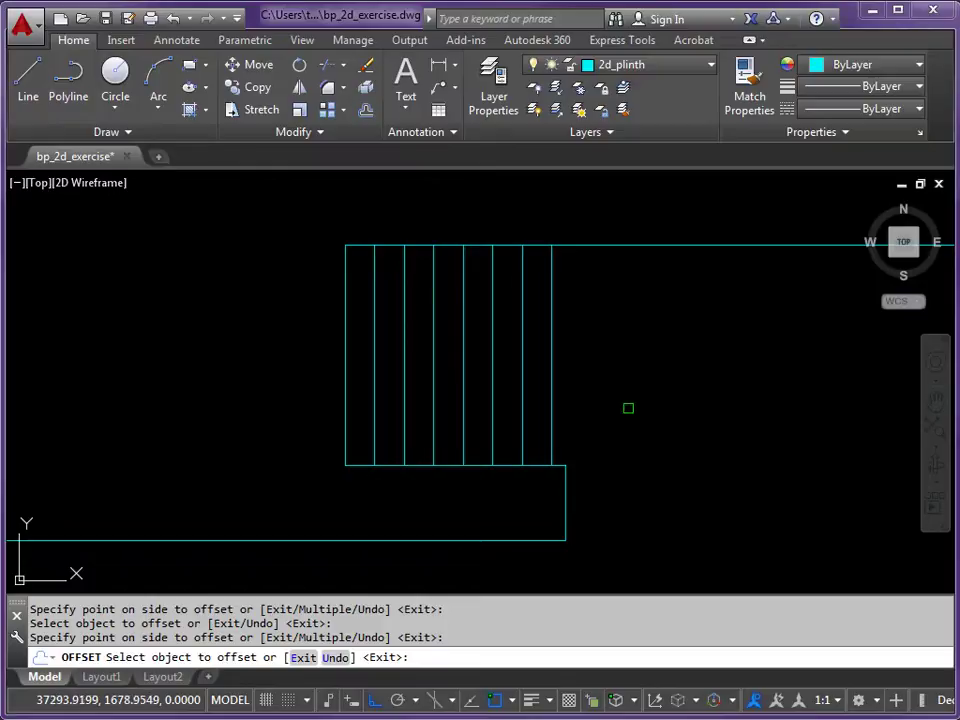
- End OFFSET, zoom to extents, then zoom out slightly to show the whole plinth
{"action": "key", "text": "Escape"}
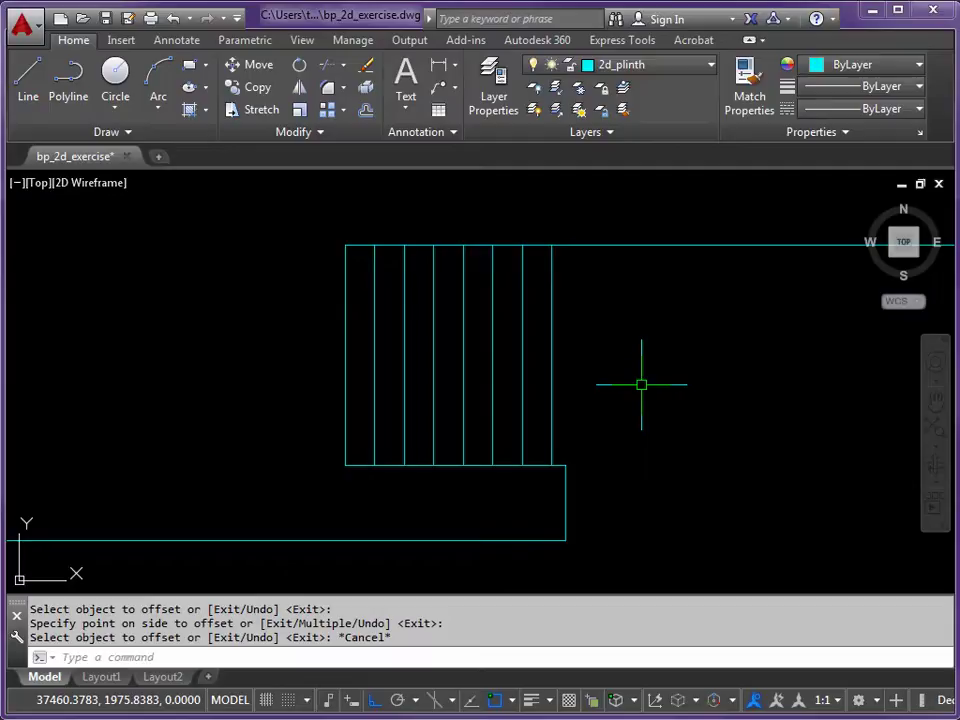
{"action": "type", "text": "Z"}
{"action": "key", "text": "Return"}
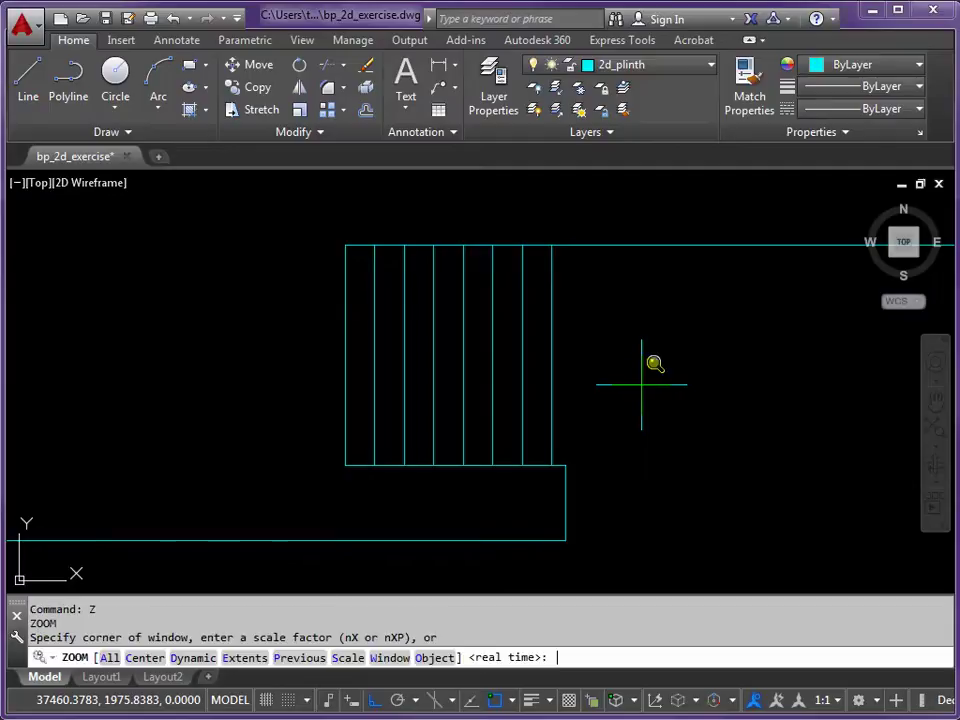
{"action": "type", "text": "E"}
{"action": "key", "text": "Return"}
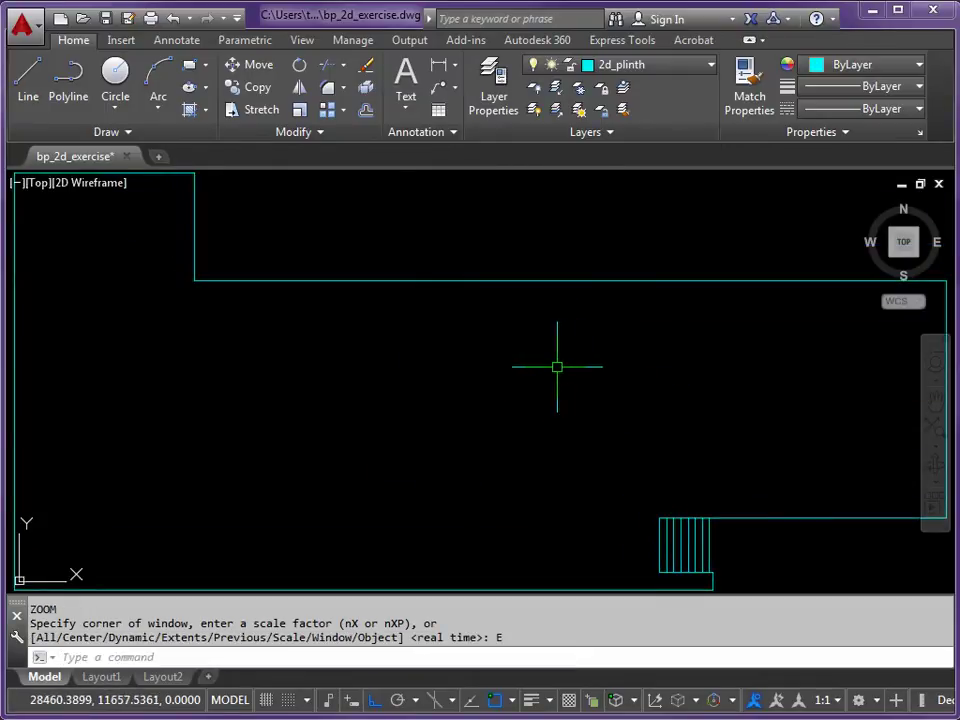
{"action": "scroll", "coordinate": [522, 376], "scroll_direction": "down", "scroll_amount": 2}
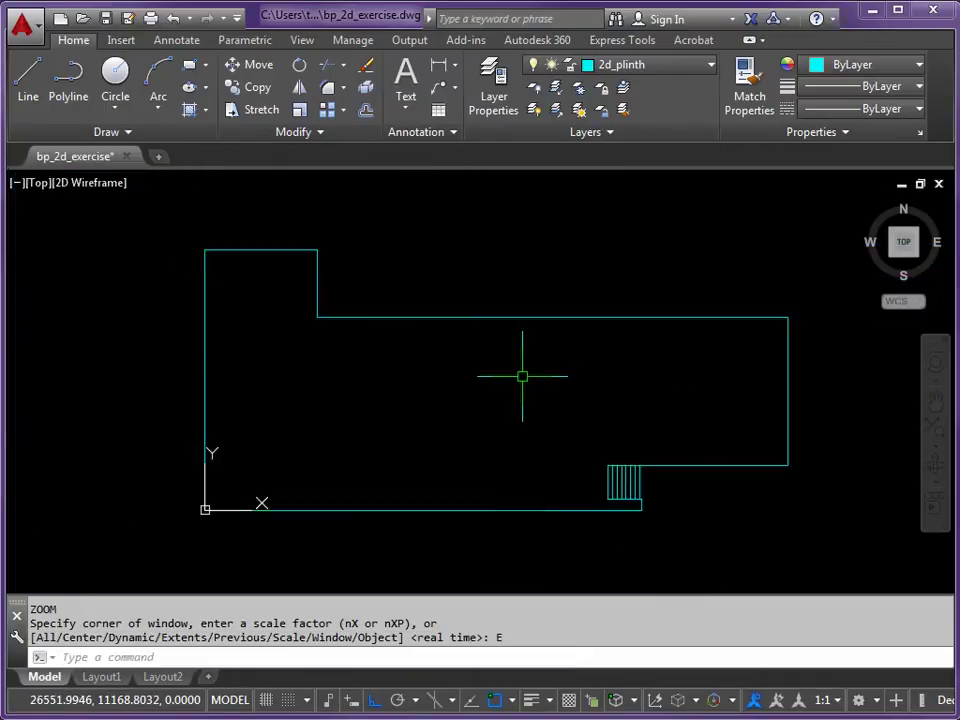